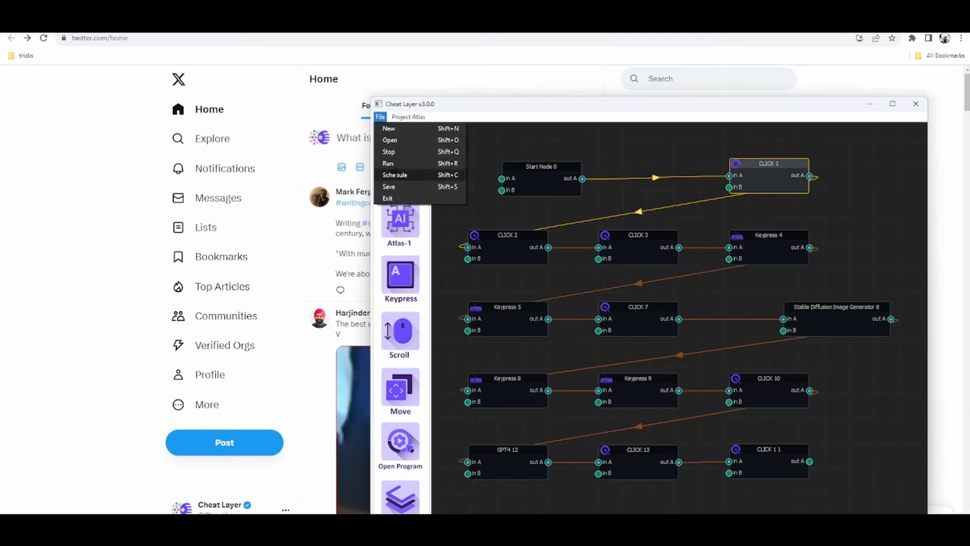
Step: Run the open Cheat Layer workflow so that a new Twitter post is started with its media file picker open
click(399, 163)
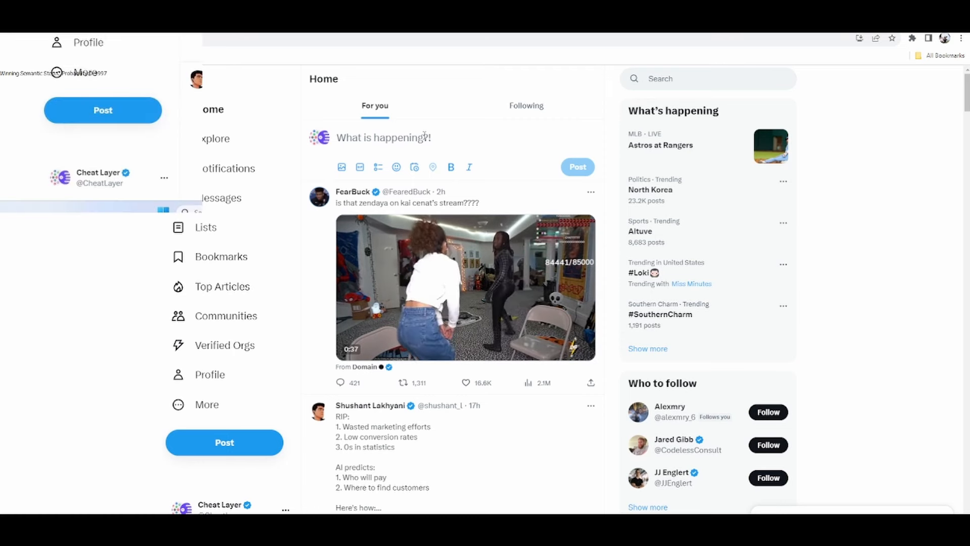
click(222, 442)
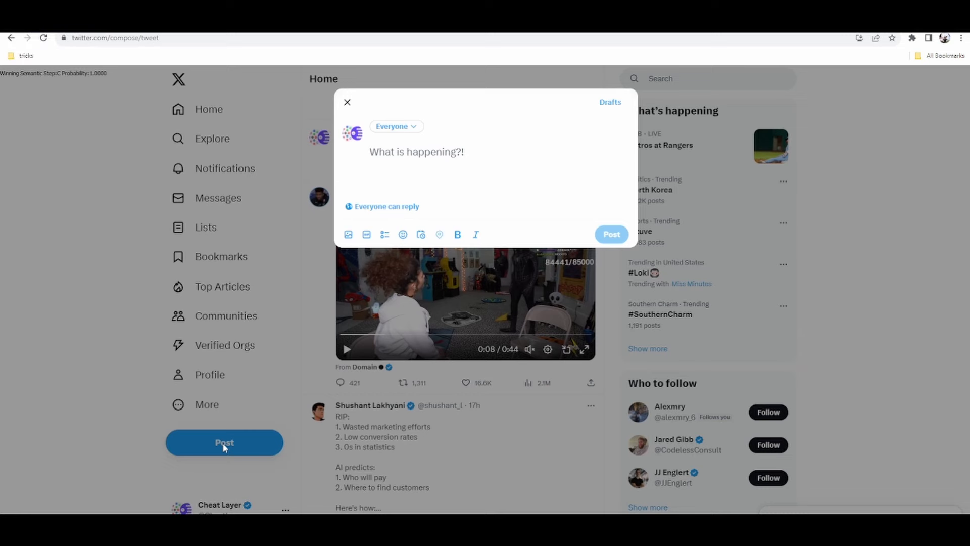
click(349, 235)
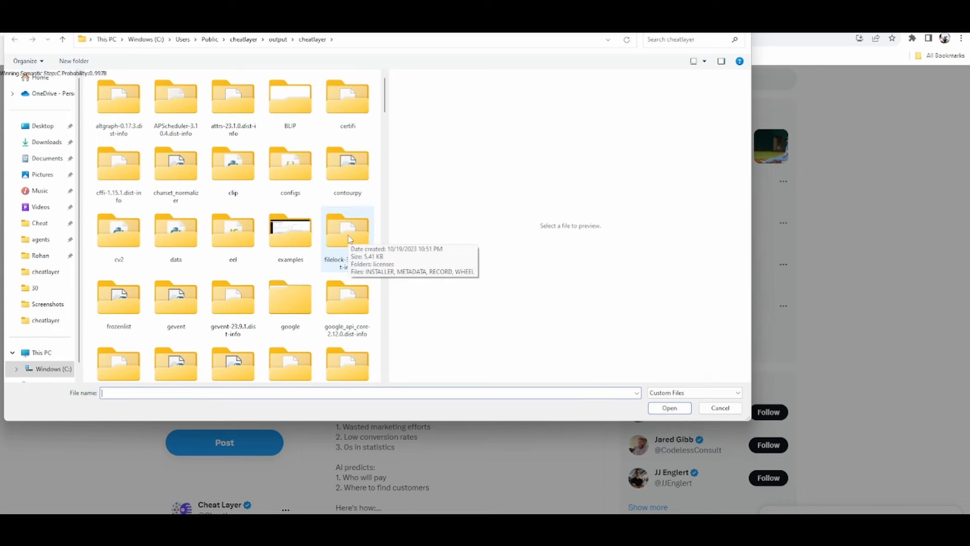
Step: Go to the folder C:\Users\Public\cheatlayer\output\cheatlayer in the file picker and attach the generated robot image to the post
click(83, 42)
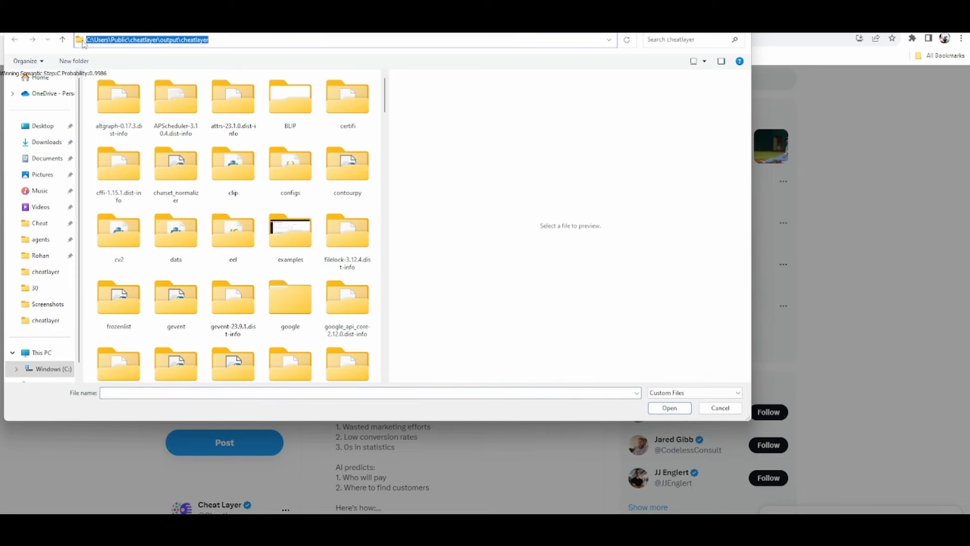
text(C:\Users\Public\cheatlayer)
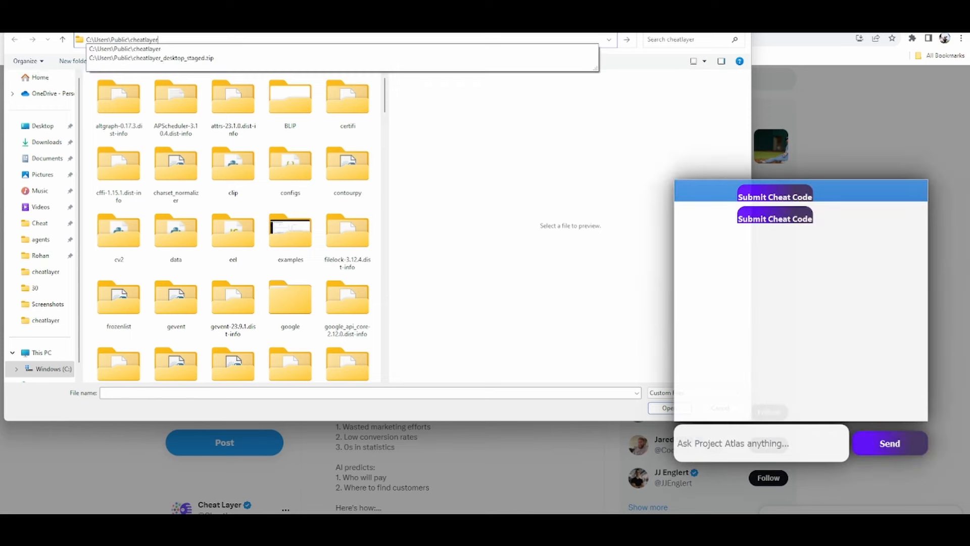
text(\output\cheatlayer)
key(Return)
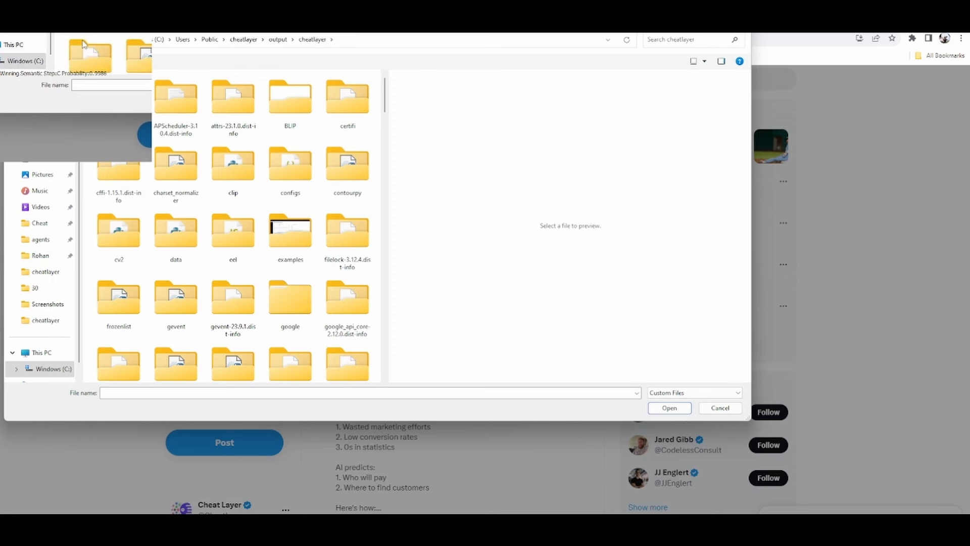
click(105, 394)
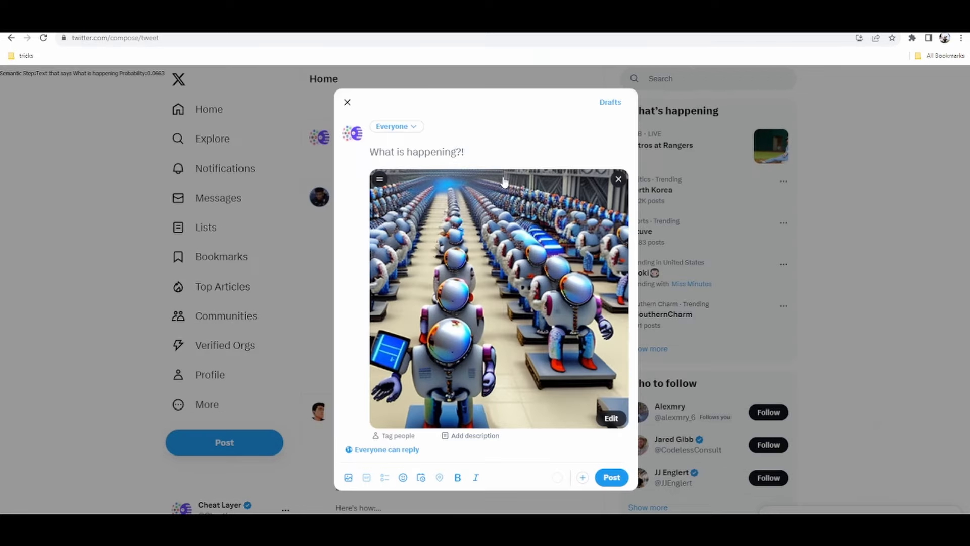
Step: Write "Our business keeps growing faster thanks to AI automation #AI #aiautomation" in the post and publish it
click(402, 153)
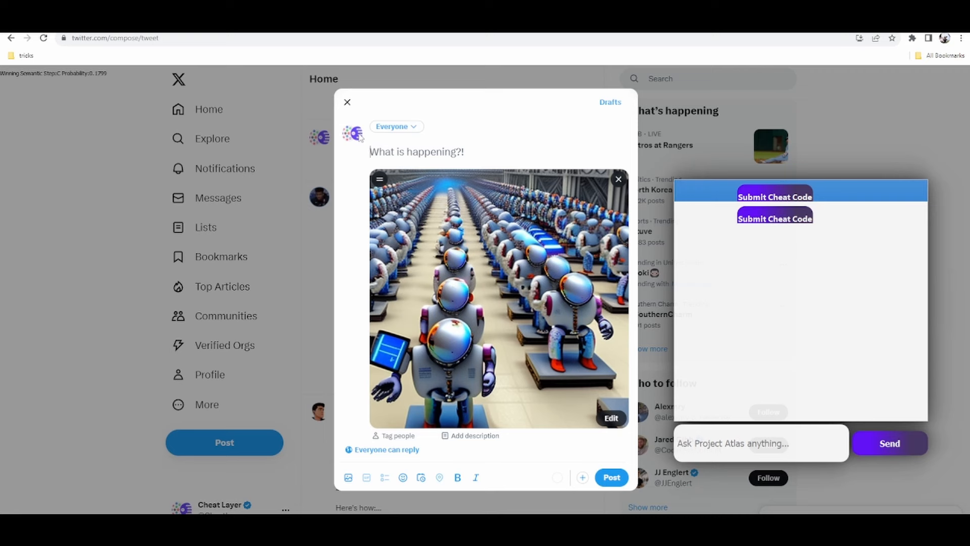
text(Our business keeps gro)
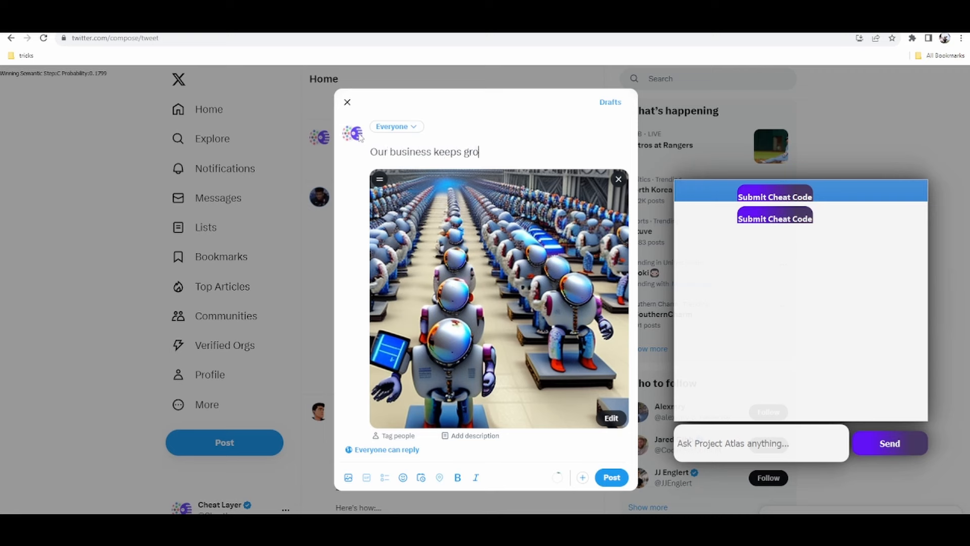
text(wing faster thanks to AI automa)
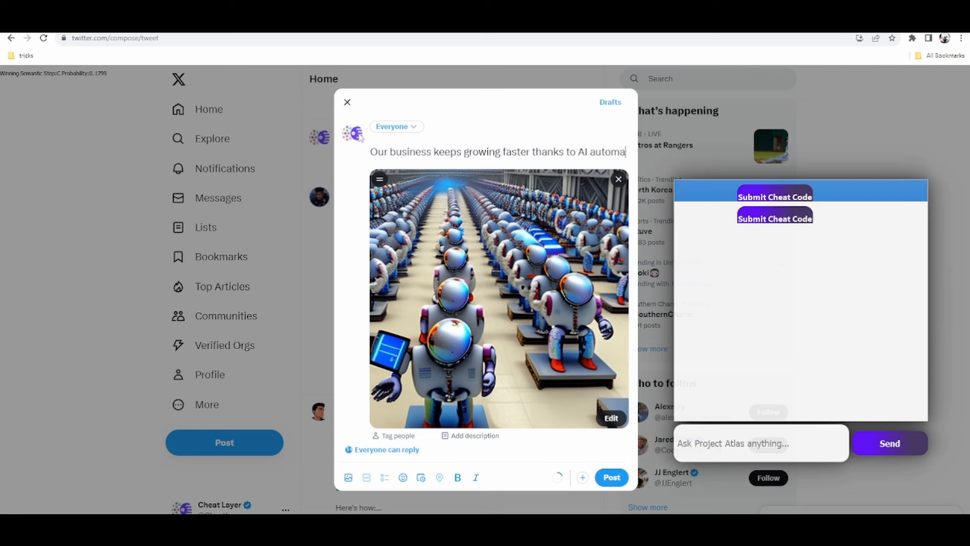
text(tion #AI #aiautomation)
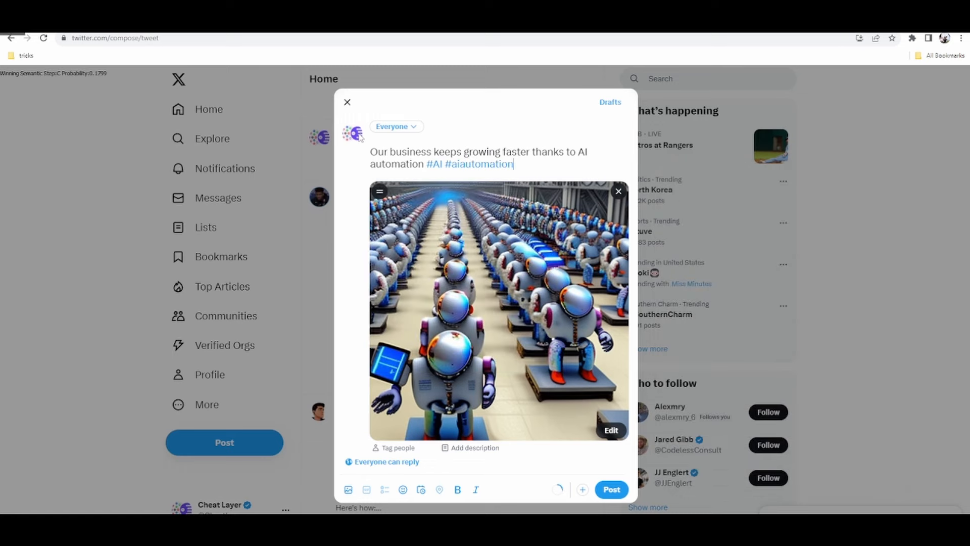
click(611, 489)
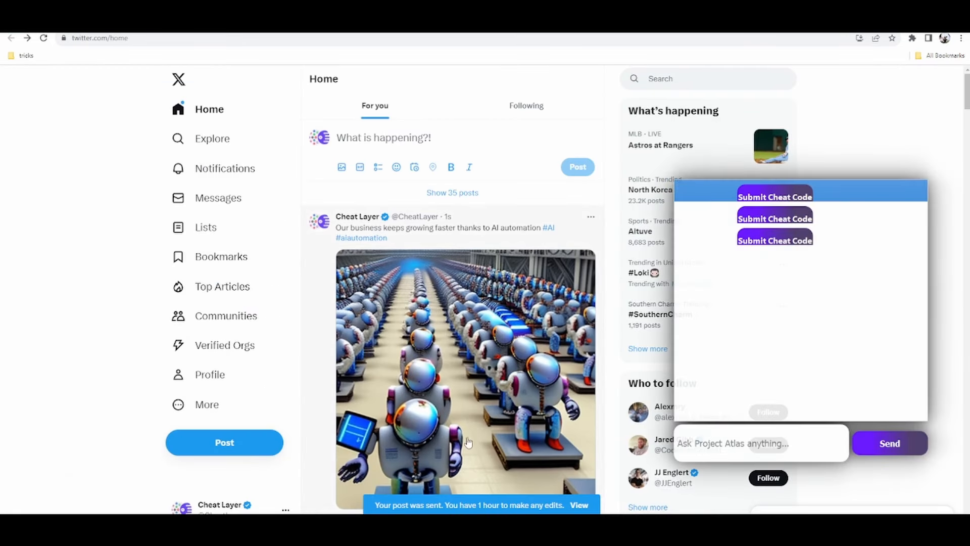
Step: Switch back to Cheat Layer, dismissing the chat window, and start a new workflow
mouse_move(686, 526)
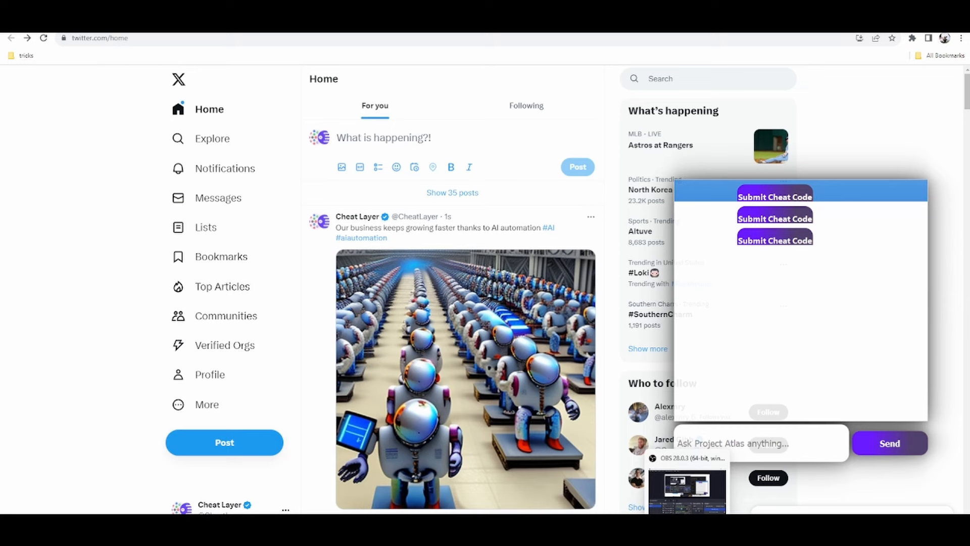
click(704, 511)
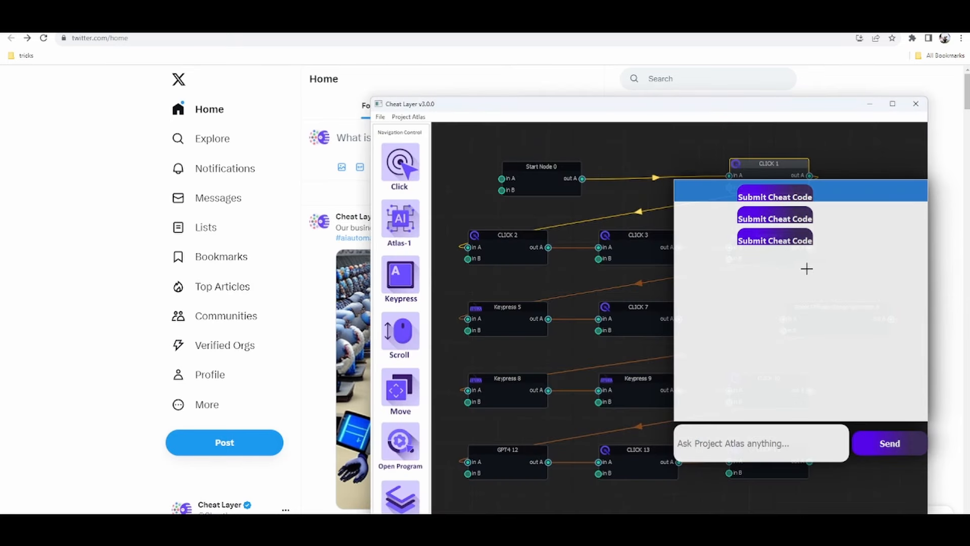
key(Escape)
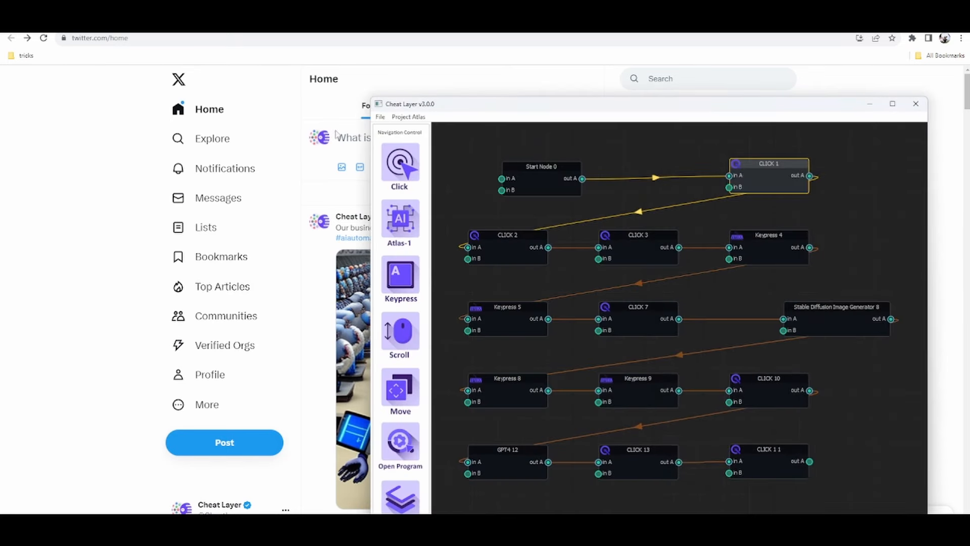
click(380, 117)
click(387, 128)
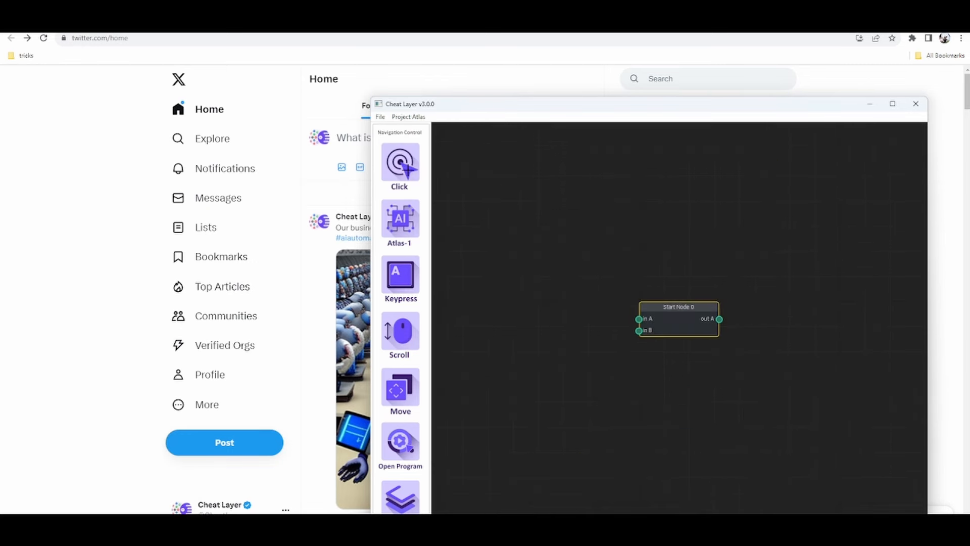
Step: Add a Click node after the start node that targets the blue Post button in the captured Twitter page's sidebar
click(407, 170)
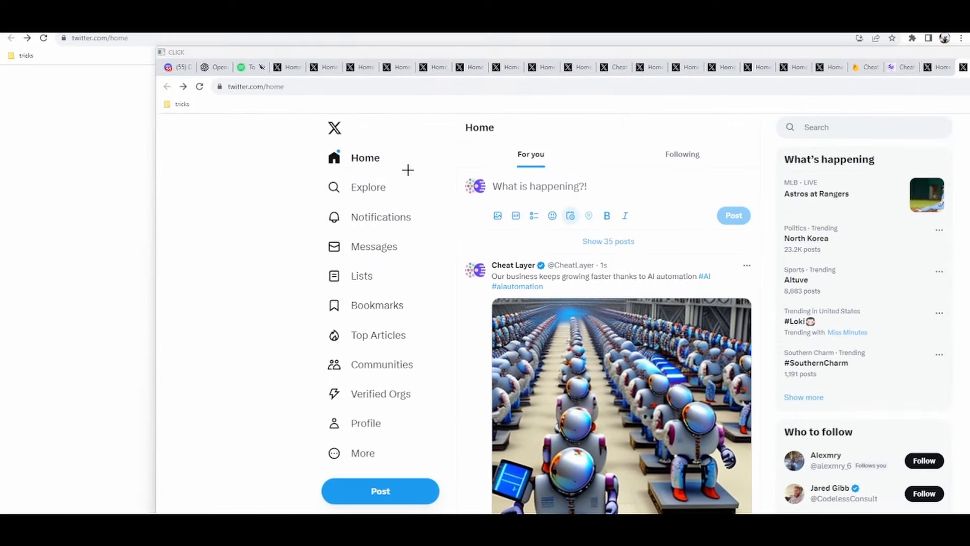
click(380, 492)
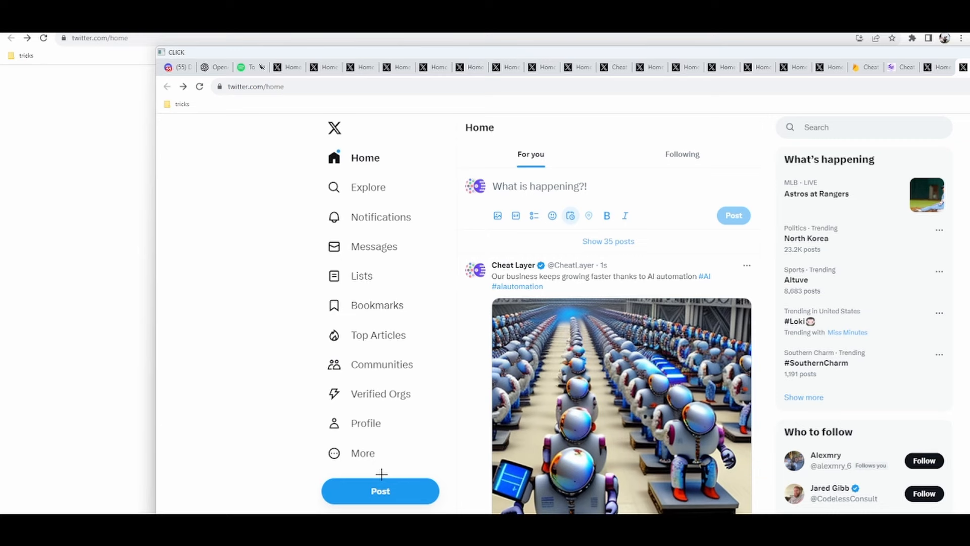
click(381, 474)
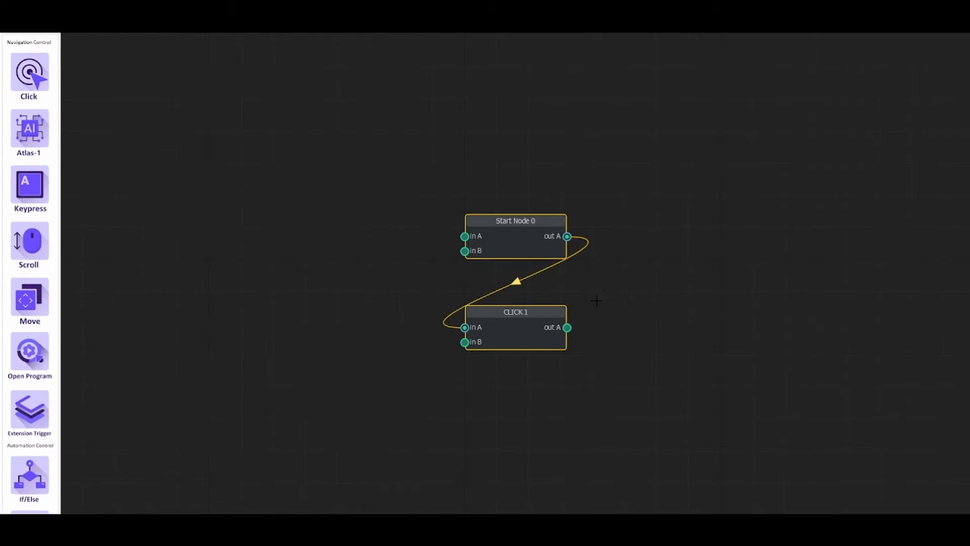
Step: Set the CLICK 1 node's semantic target to "A blue post button with white text that says Post"
double_click(521, 324)
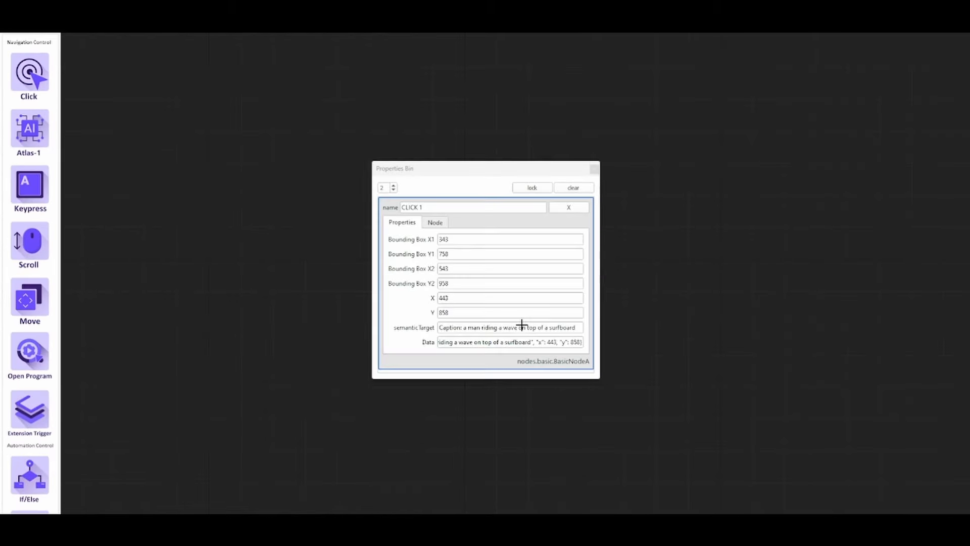
triple_click(452, 327)
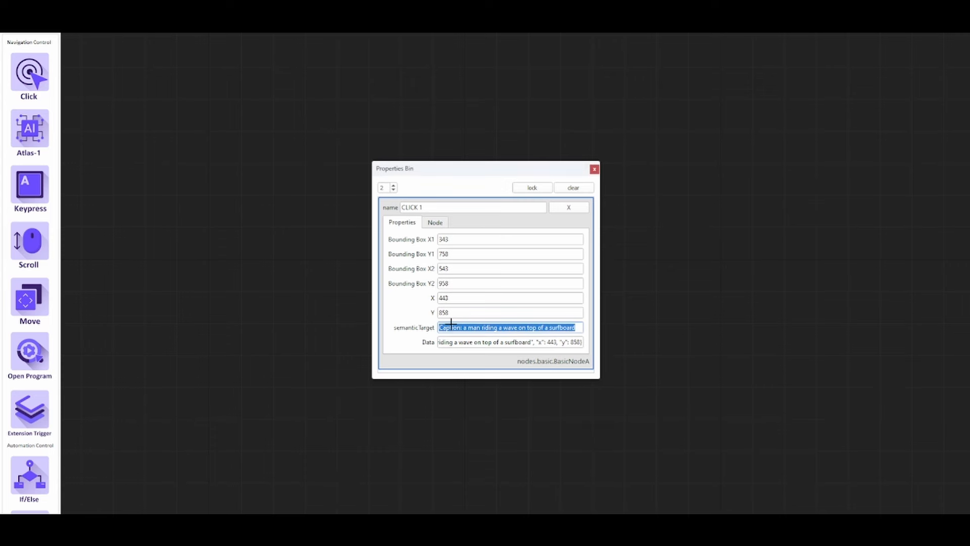
key(BackSpace)
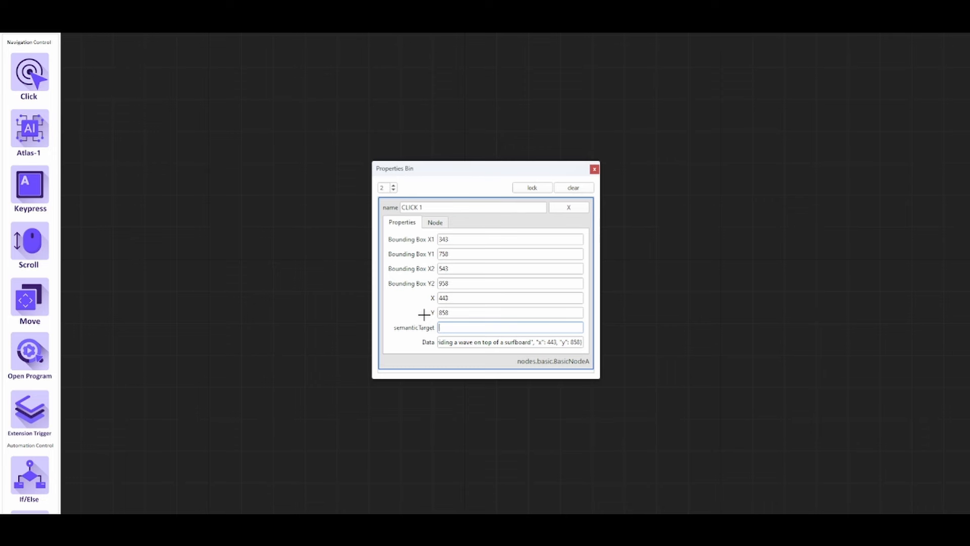
text(A blue post button with white text that says Post)
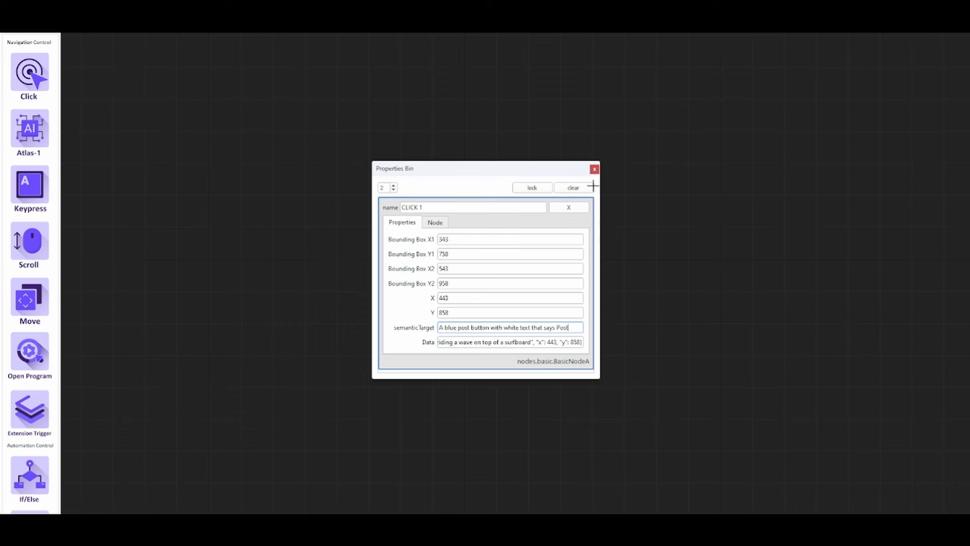
click(595, 170)
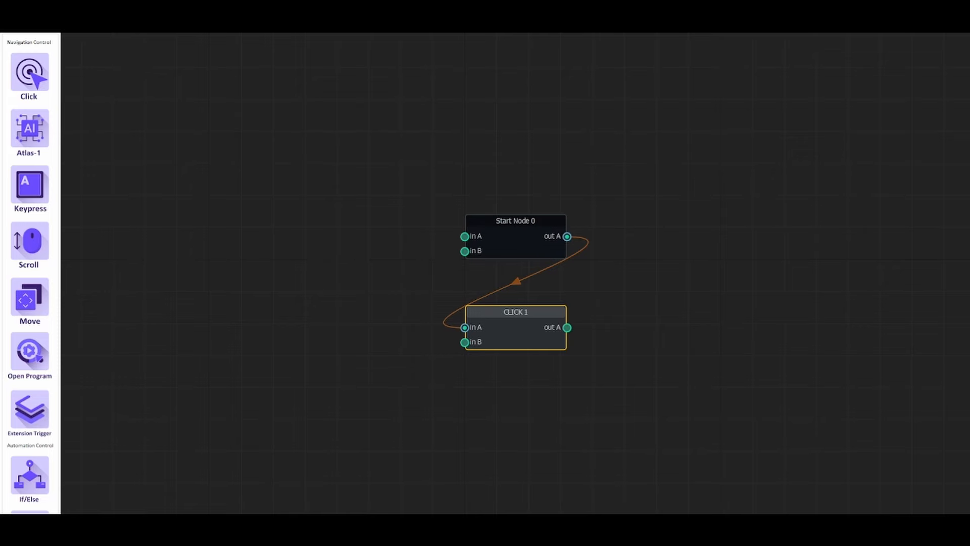
Step: Run the one-click workflow so that the new post composer opens on Twitter
key(alt+f)
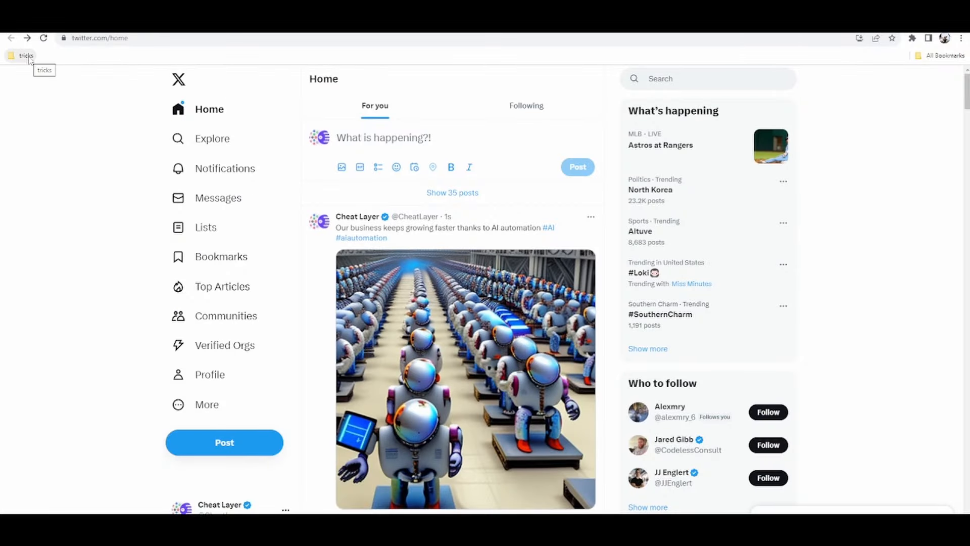
click(225, 446)
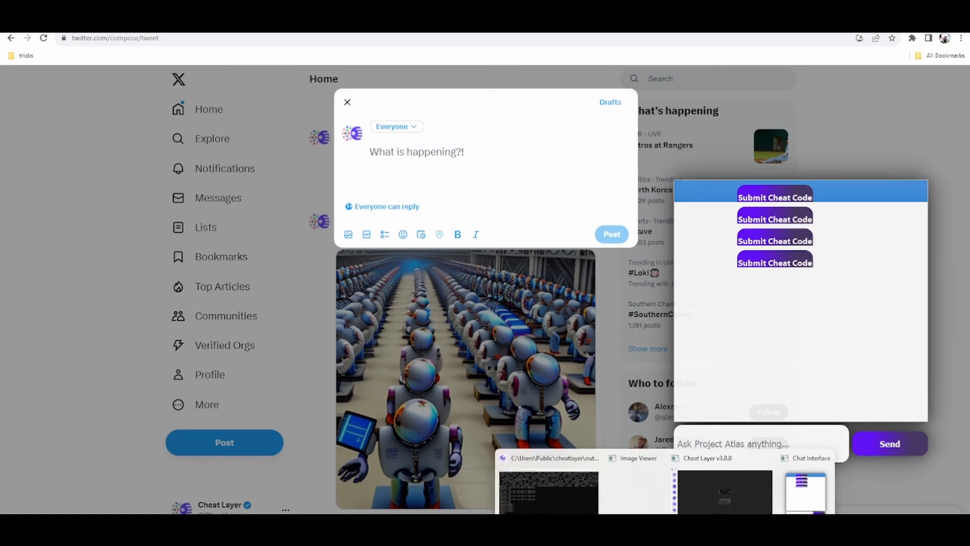
Step: Switch back to Cheat Layer and add a second Click node that targets the image button in the captured post composer
click(712, 488)
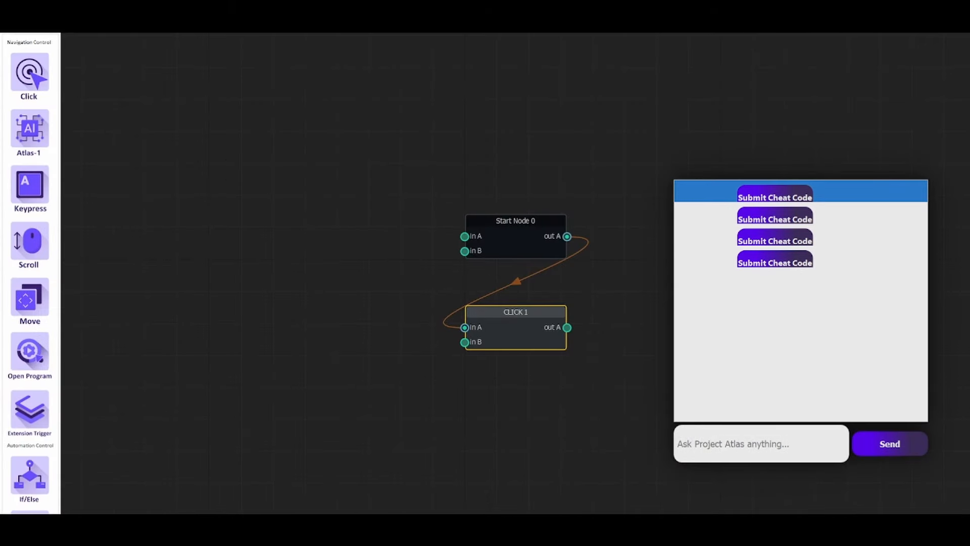
click(24, 78)
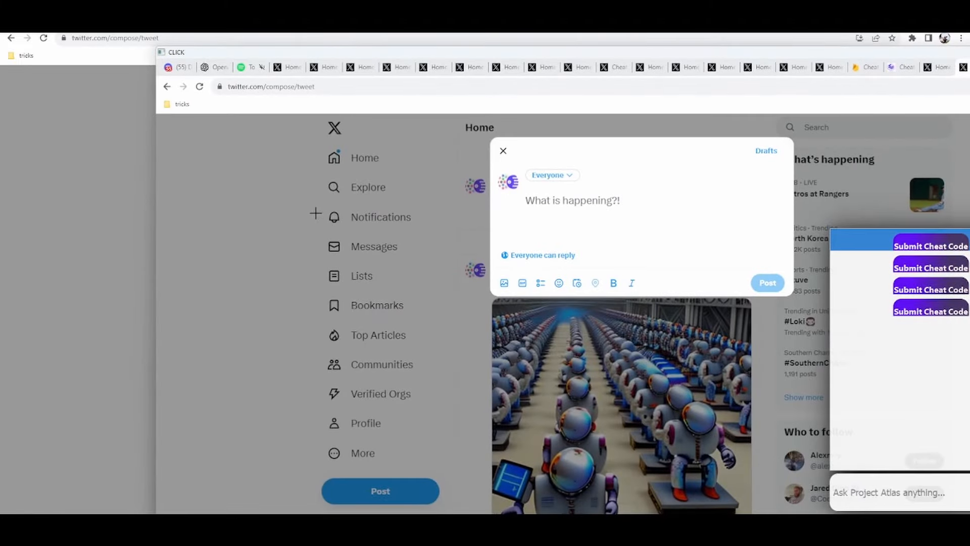
click(503, 283)
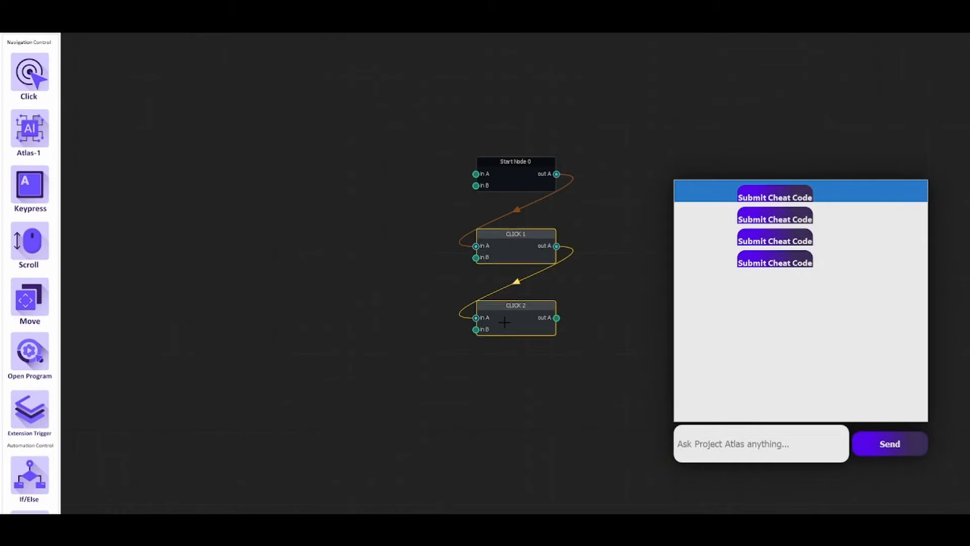
Step: Set the CLICK 2 node's semantic target to "A small button with a vblue image of mountains"
click(472, 329)
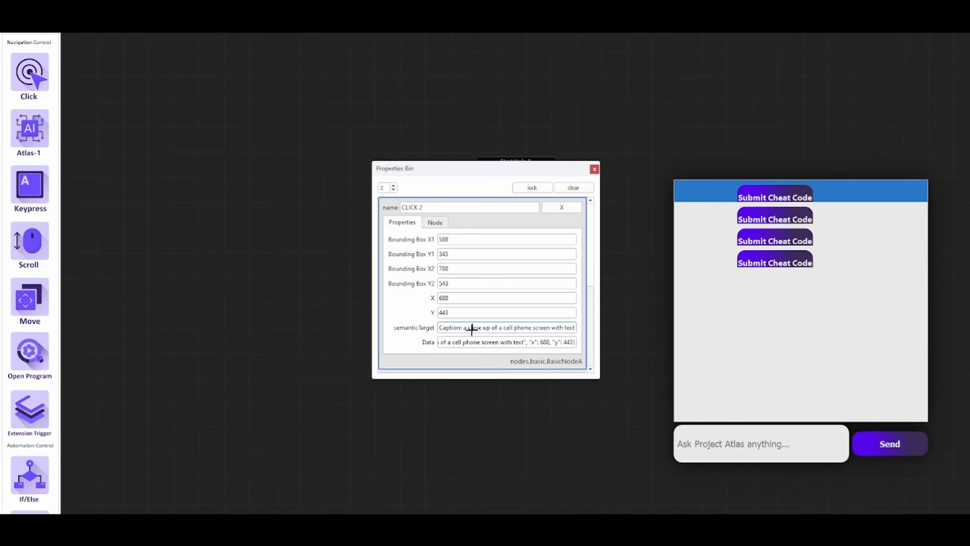
key(ctrl+a)
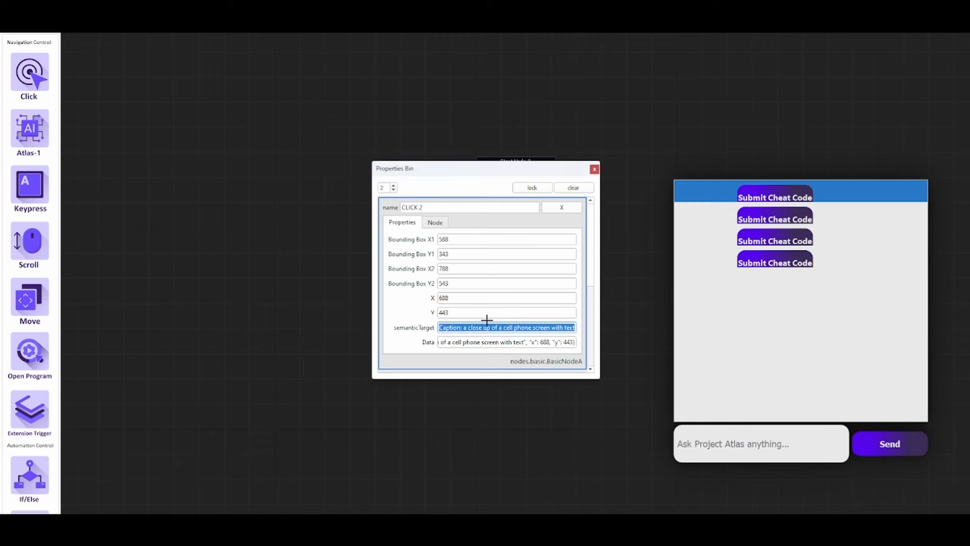
key(BackSpace)
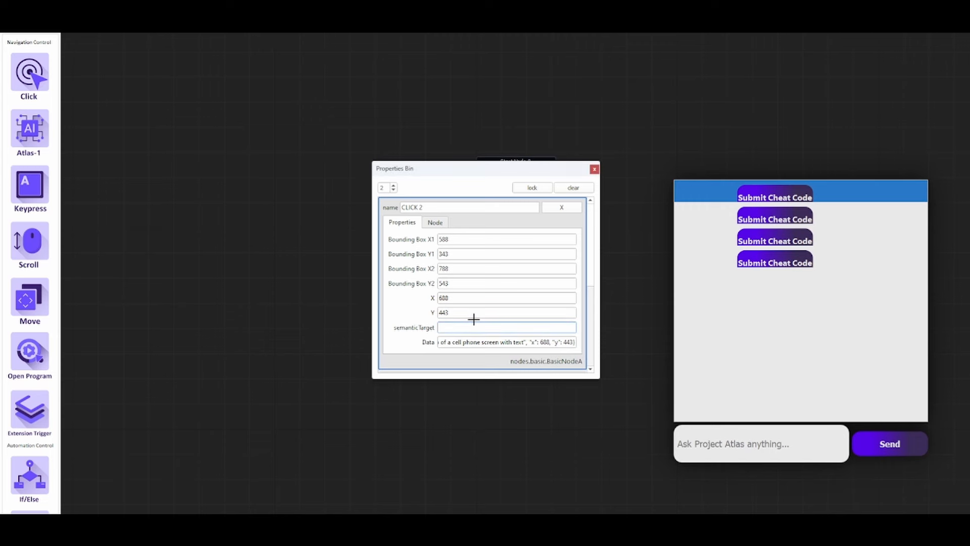
text(A small button with a vblue image of mountains)
click(593, 171)
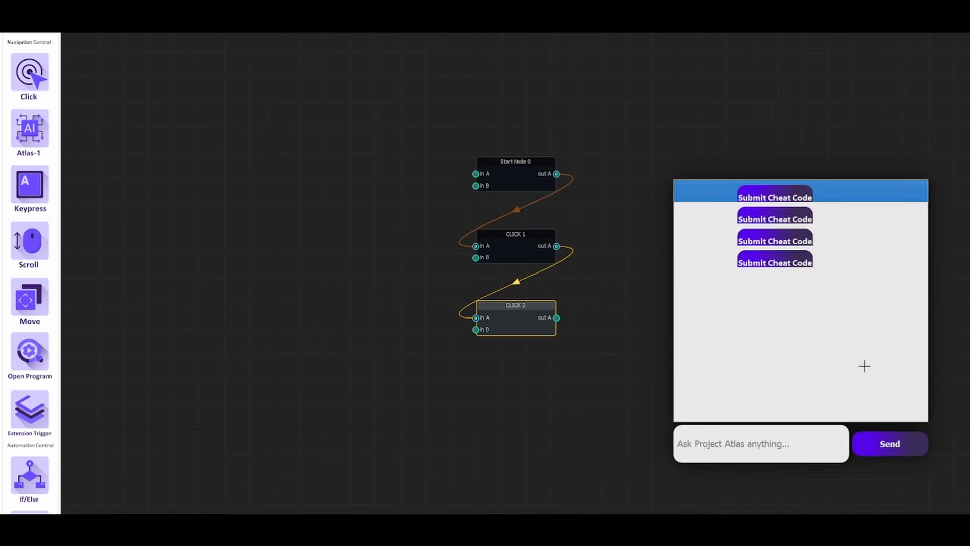
Step: Dismiss the chat window, return to the Twitter post composer and open its media file picker
key(Escape)
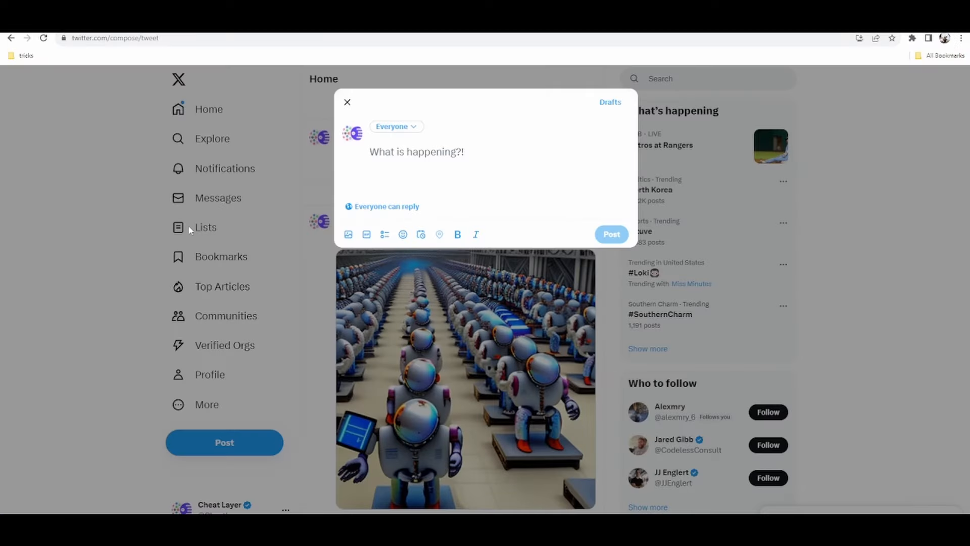
click(348, 235)
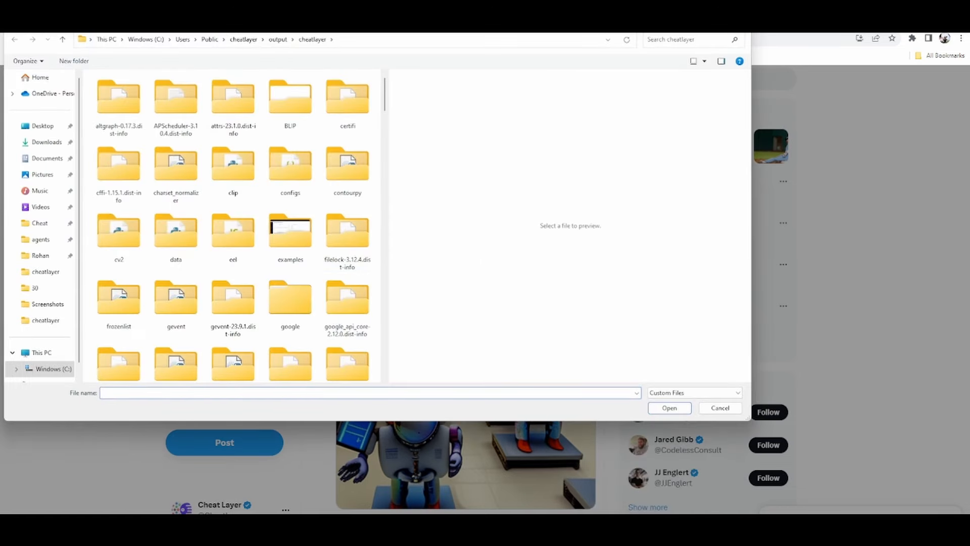
Step: Switch to Cheat Layer, add a third Click node for the file picker's folder icon, and set its semantic target to "small yellow folder icon"
click(664, 543)
click(765, 489)
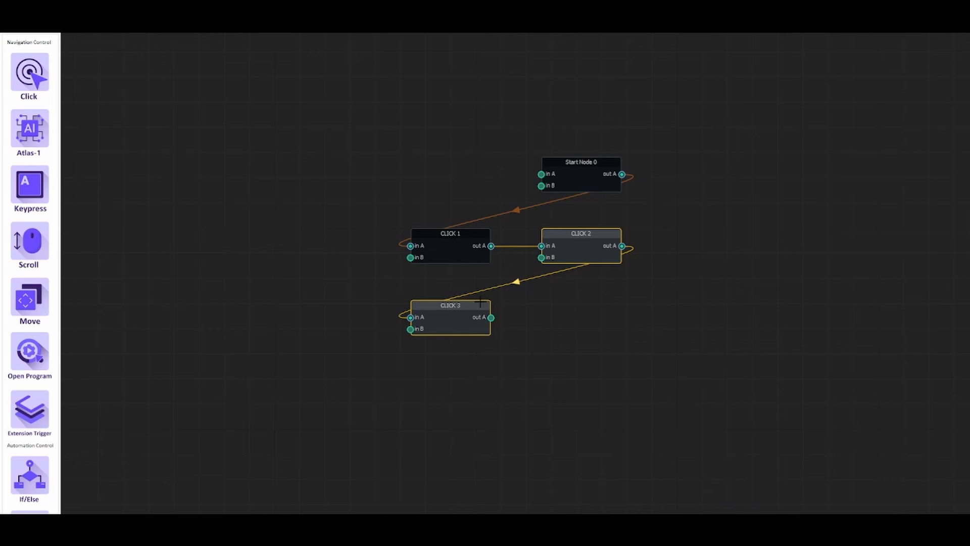
double_click(469, 317)
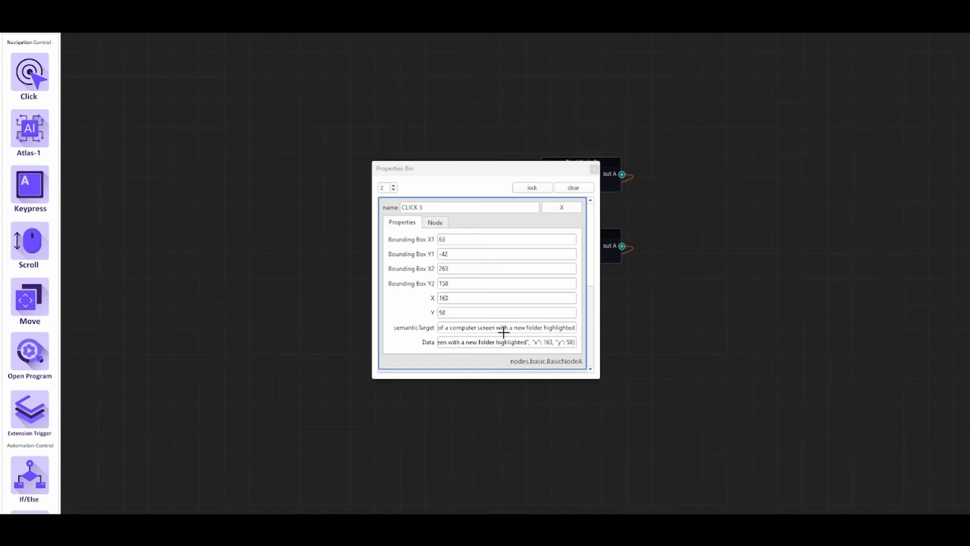
triple_click(521, 329)
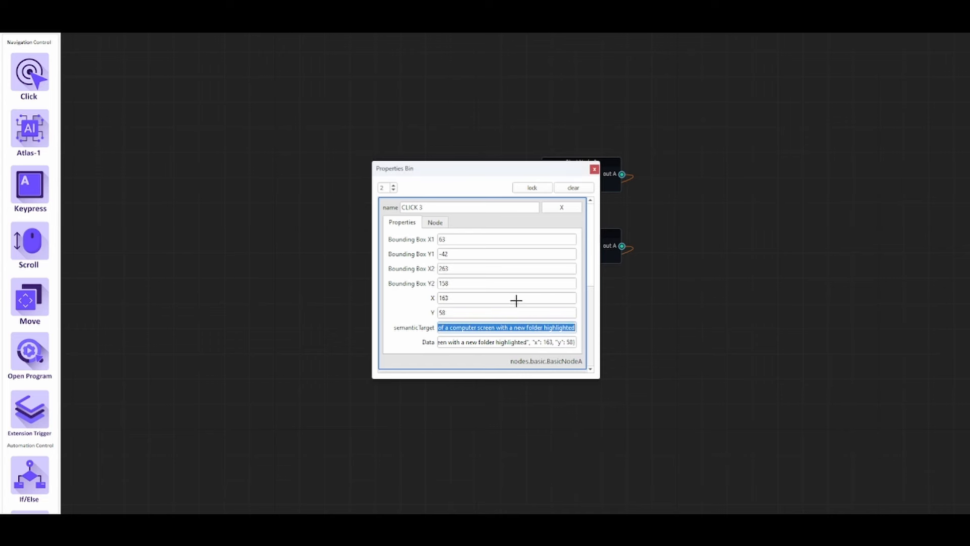
text(S)
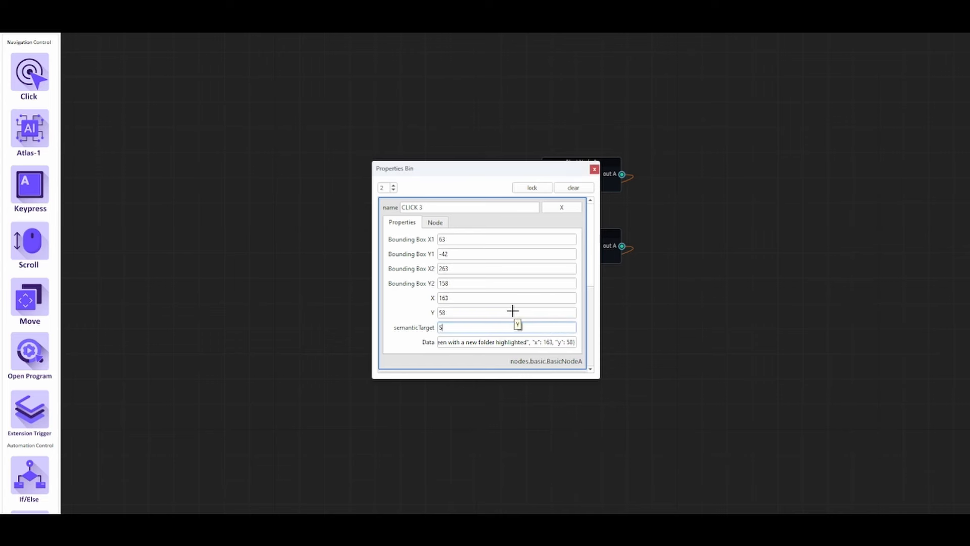
text( small yellow folder icon)
click(594, 168)
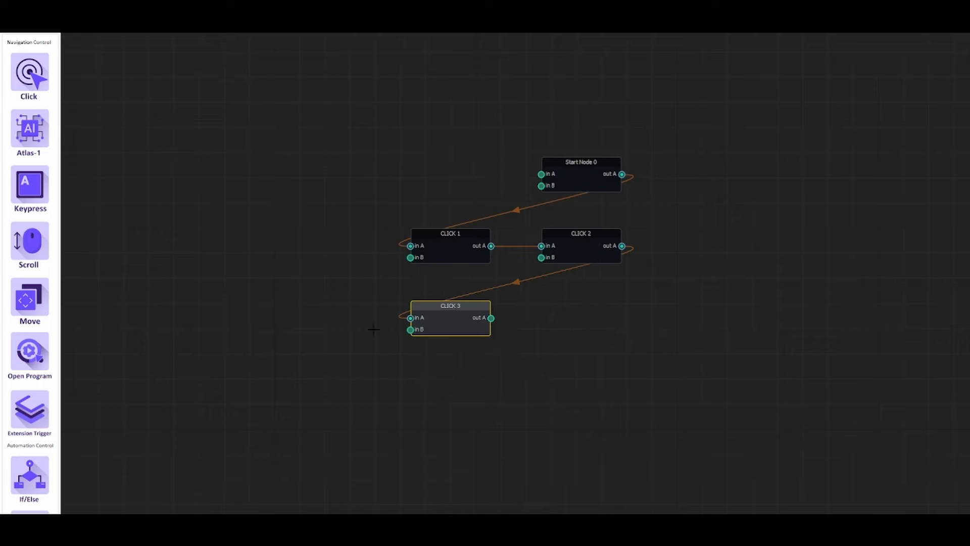
Step: Restore the Cheat Layer window to a smaller size and select the folder path in the file picker's address bar
drag(386, 14, 540, 147)
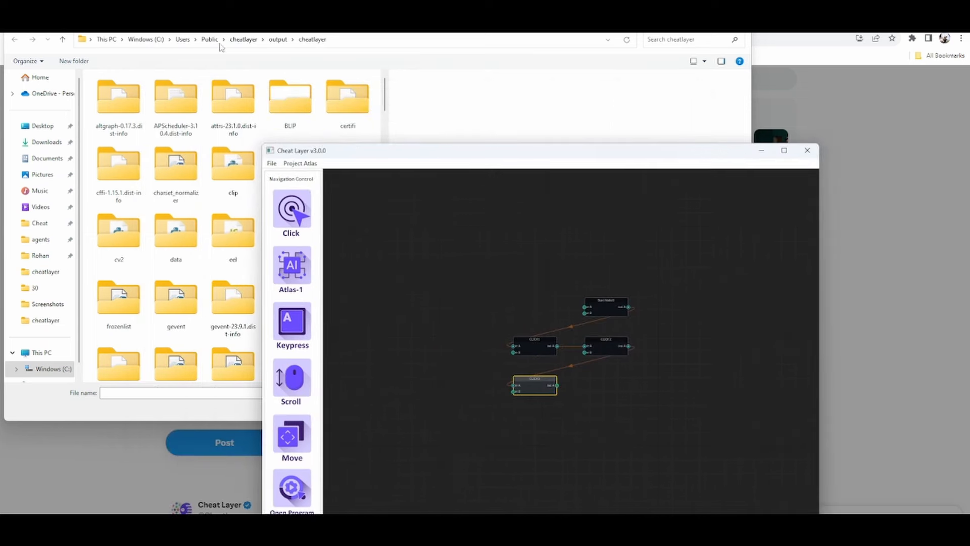
click(88, 43)
click(87, 39)
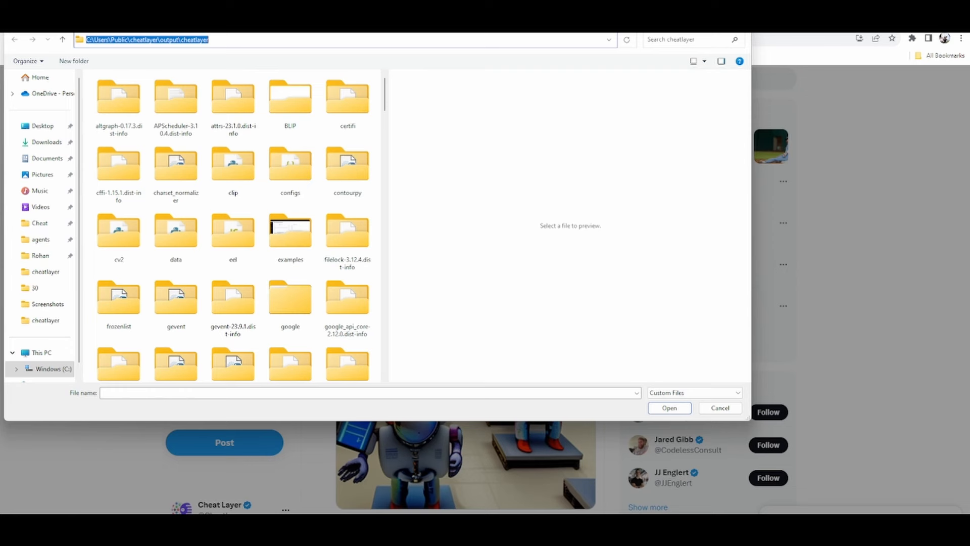
Step: Return to Cheat Layer and add a Keypress node after CLICK 3 with an empty String and Saved Values set to Current Directory
mouse_move(687, 532)
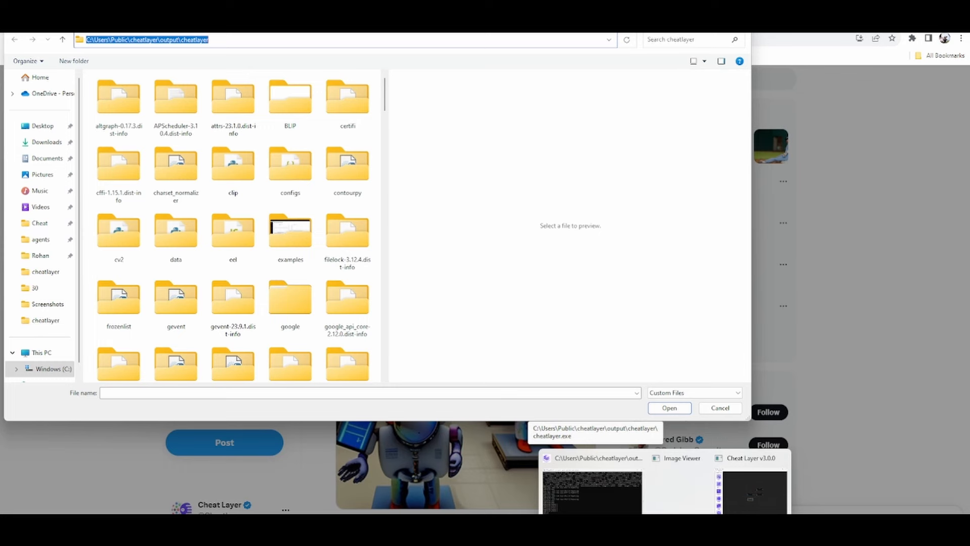
click(732, 505)
scroll(312, 408, down, 3)
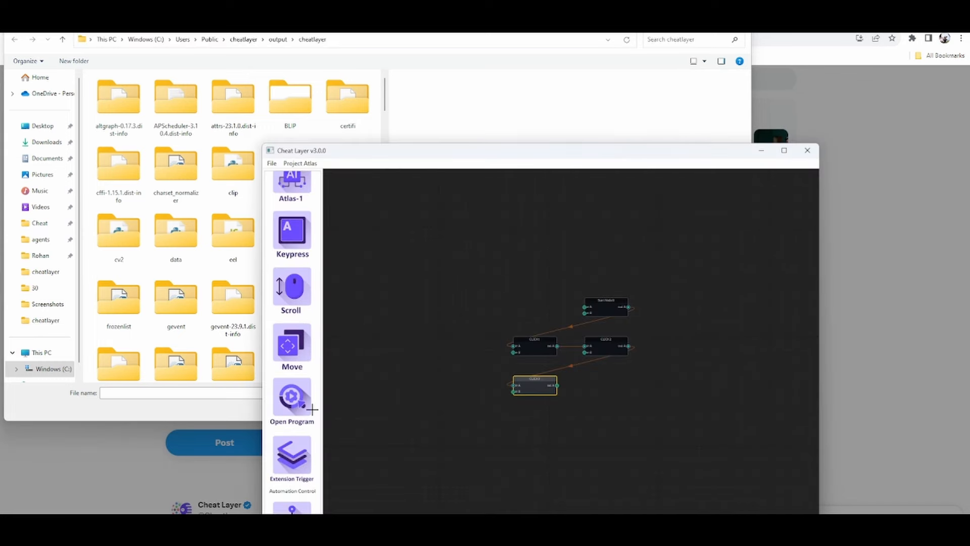
click(291, 246)
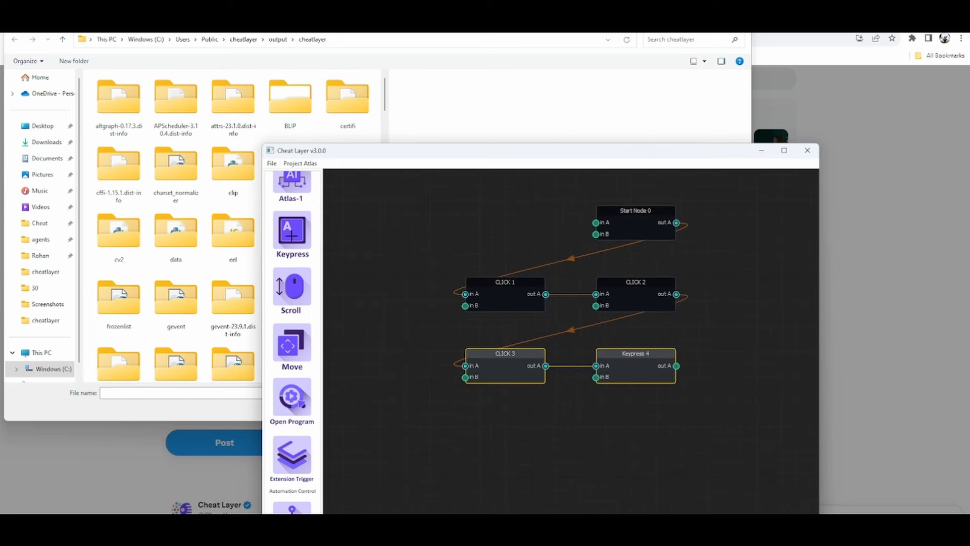
double_click(630, 372)
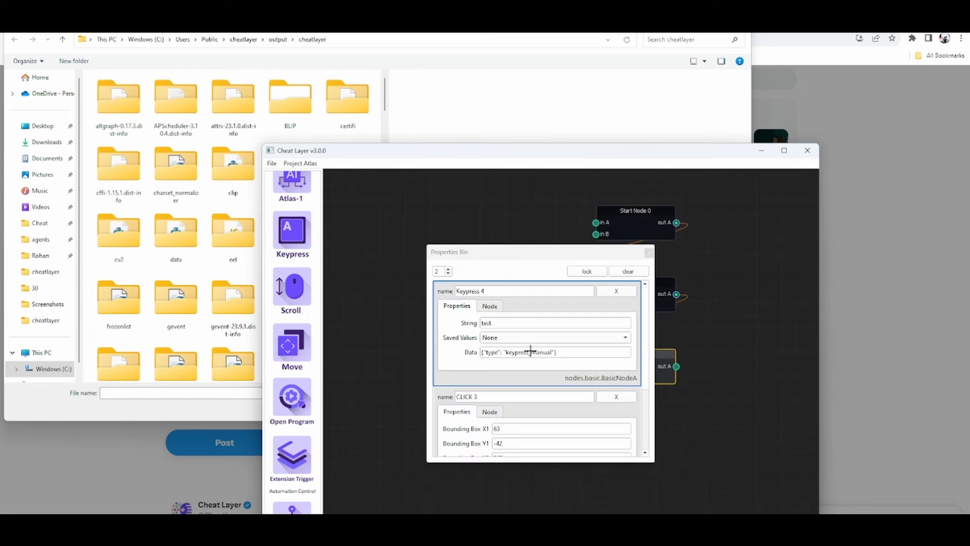
click(562, 338)
click(556, 345)
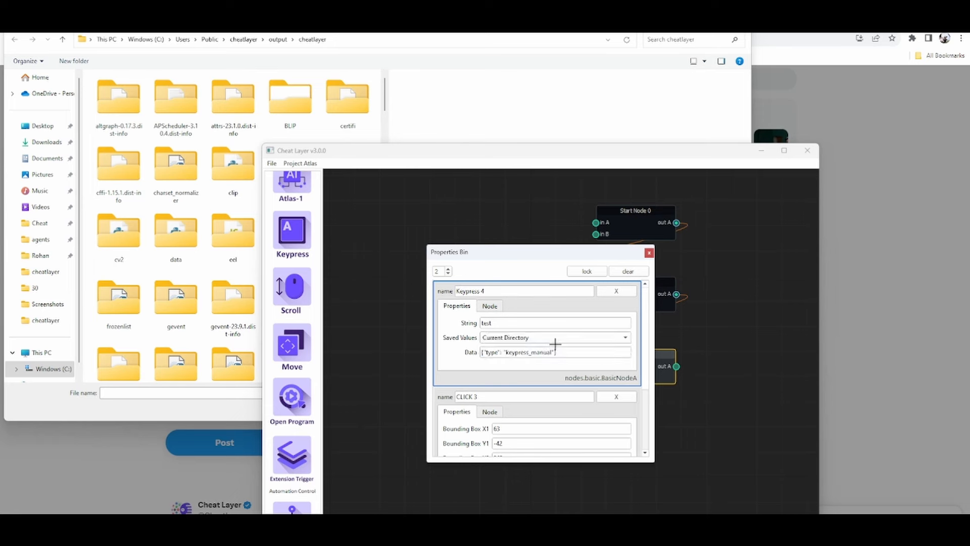
double_click(528, 324)
key(BackSpace)
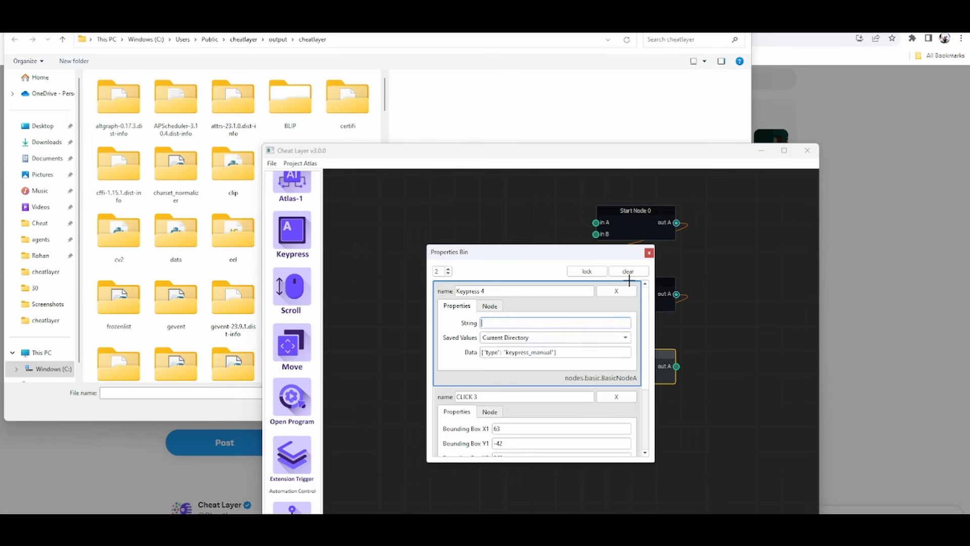
click(649, 252)
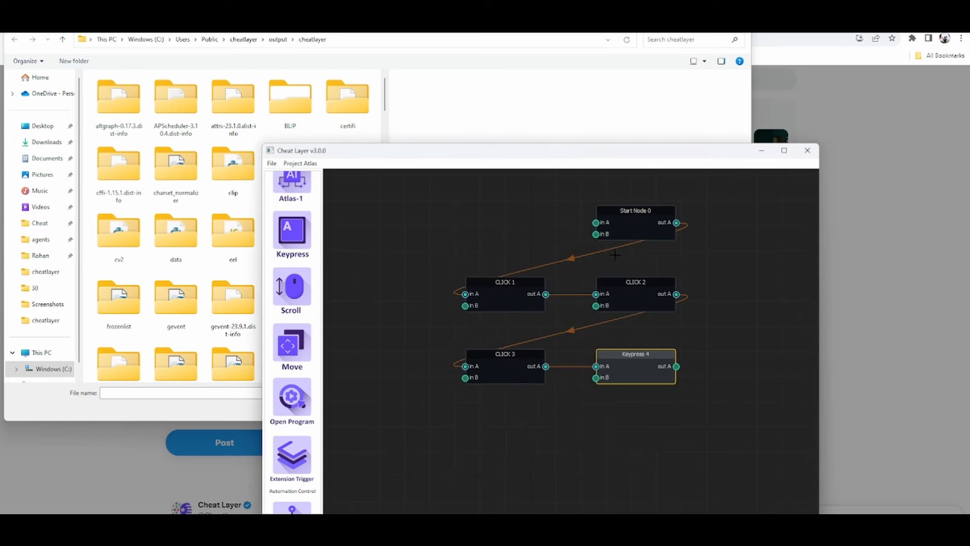
Step: Add a second Keypress node to the workflow and set its String to "return"
click(301, 248)
double_click(506, 403)
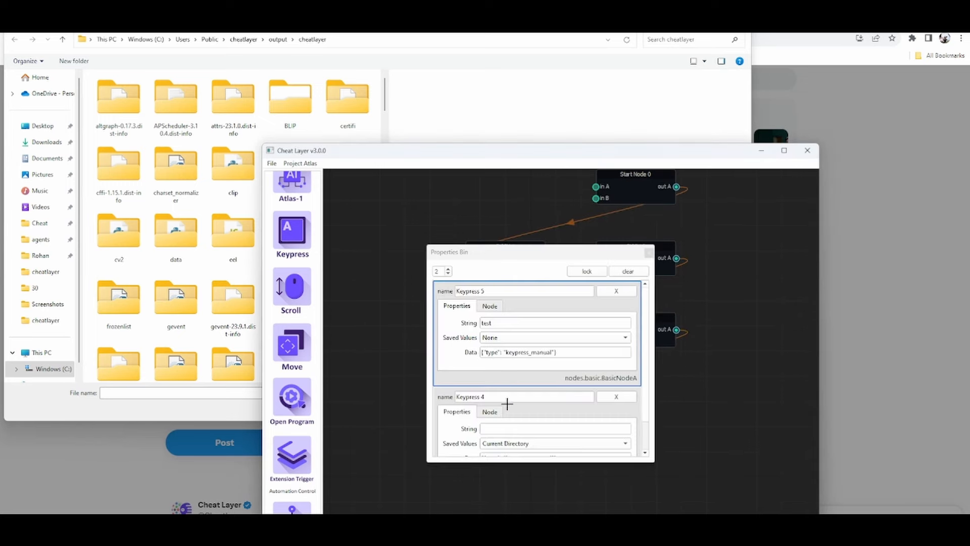
double_click(498, 321)
text(ret)
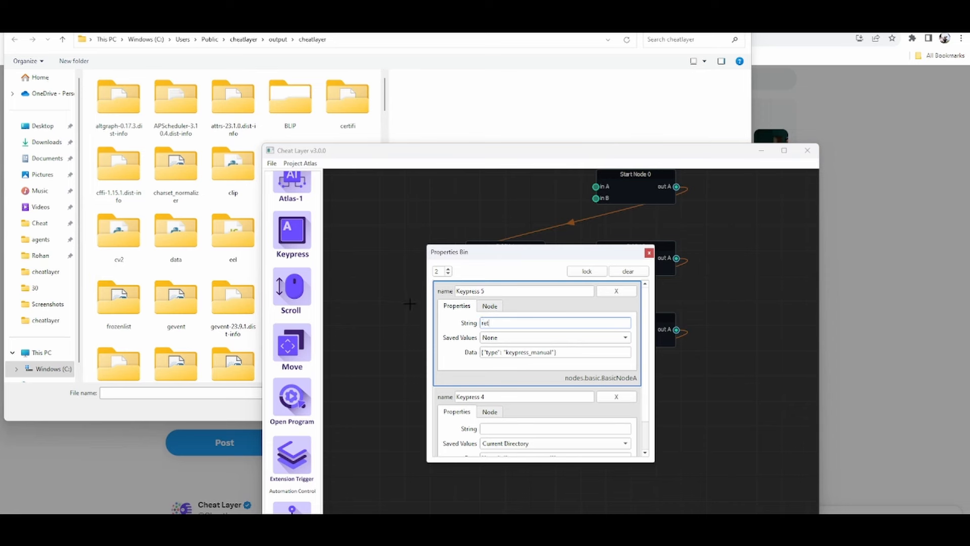
text(urn)
click(649, 252)
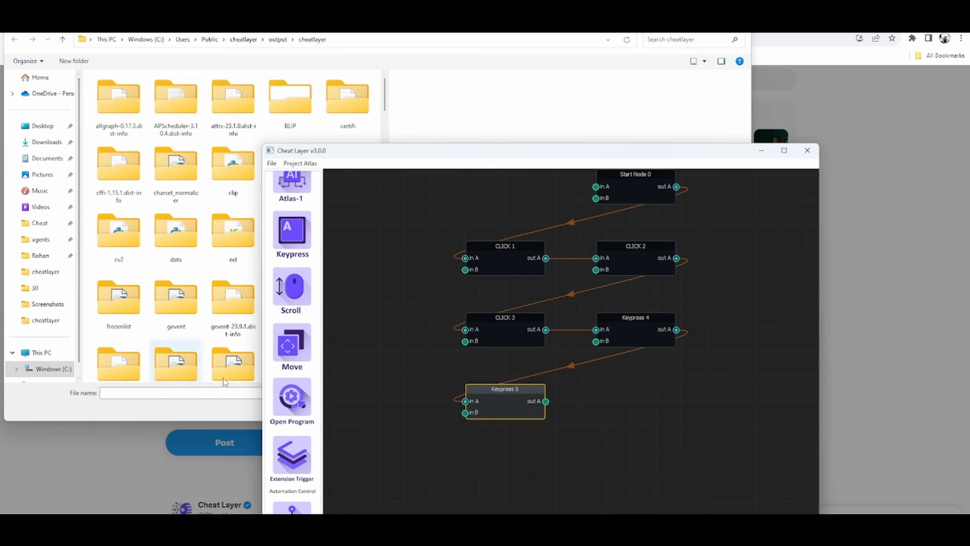
Step: Add a Click node for the file picker's File name field and set its semantic target to "a text input box for the file name"
scroll(281, 250, up, 2)
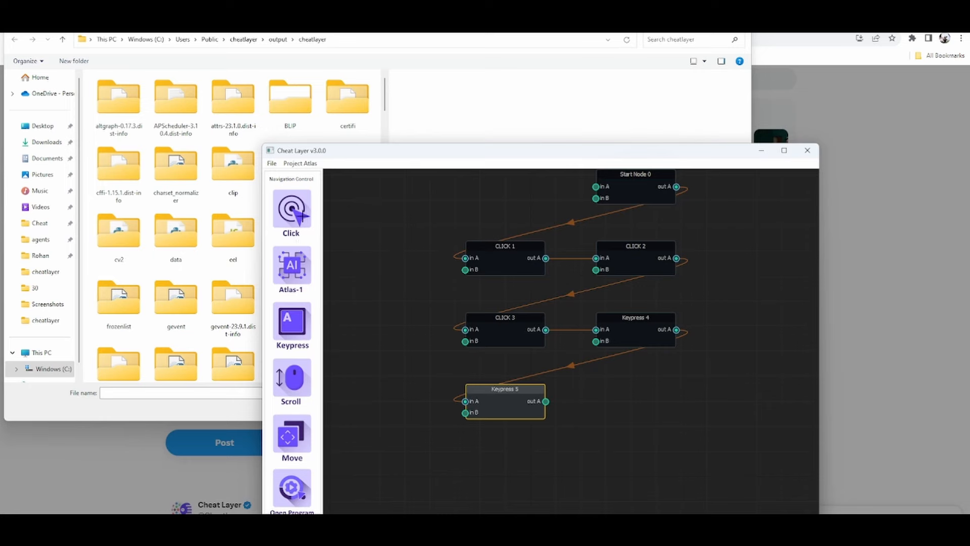
click(298, 215)
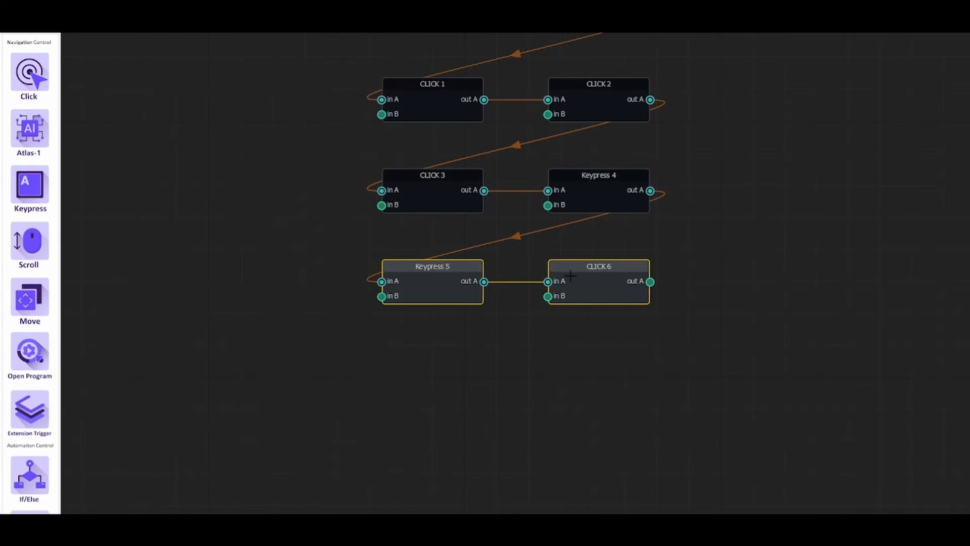
double_click(596, 295)
double_click(529, 331)
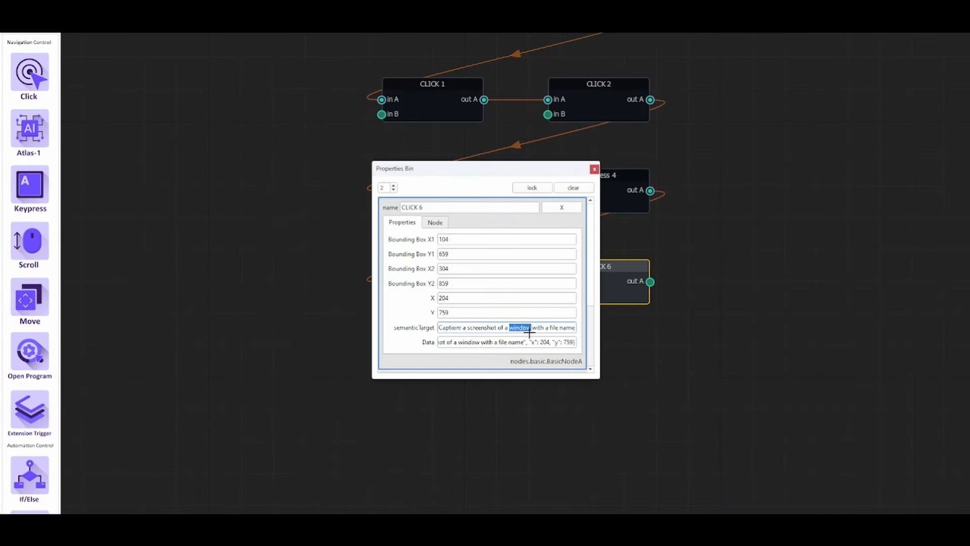
triple_click(529, 330)
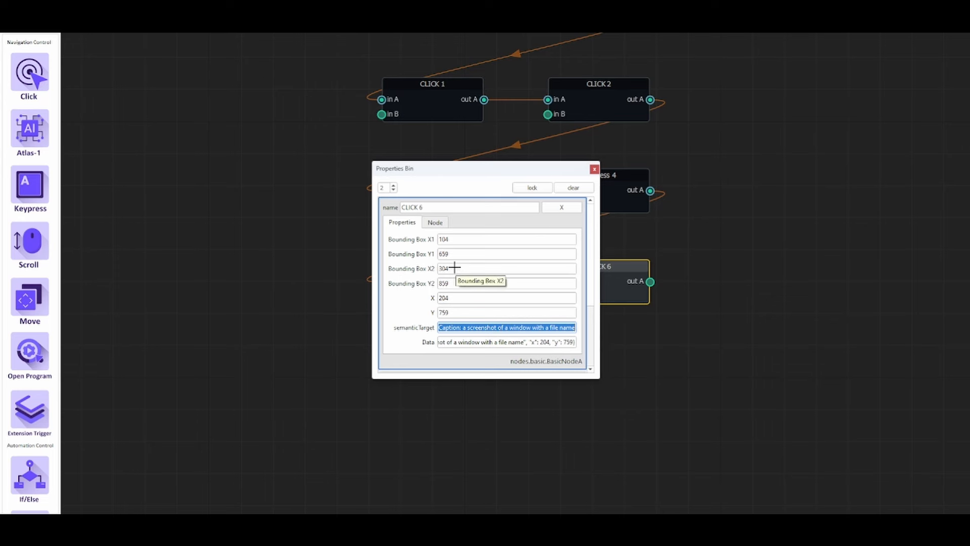
key(BackSpace)
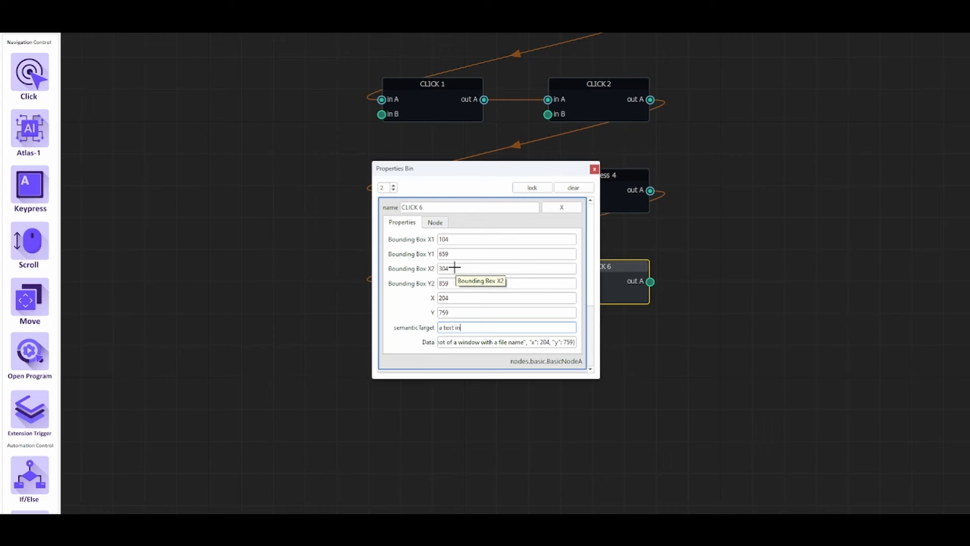
text(a text input box for the file name)
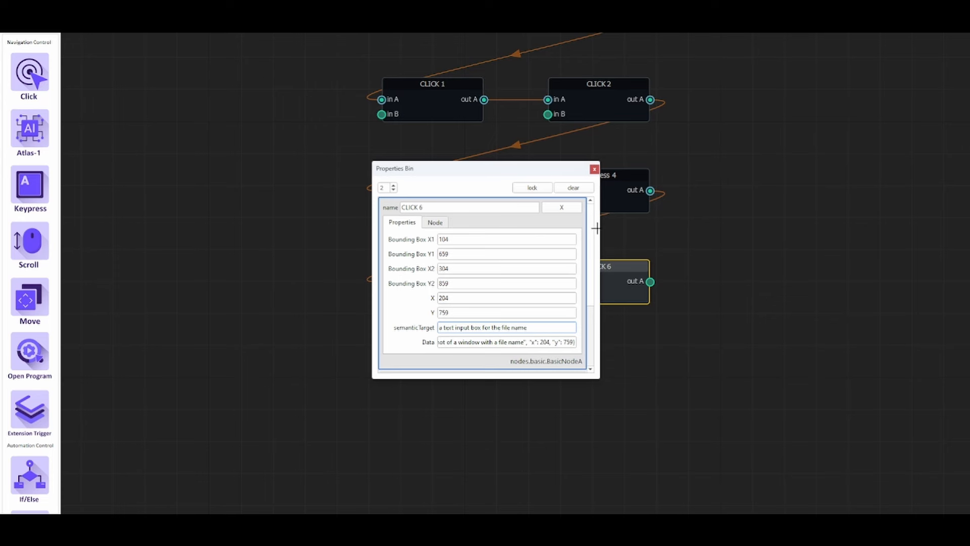
click(594, 169)
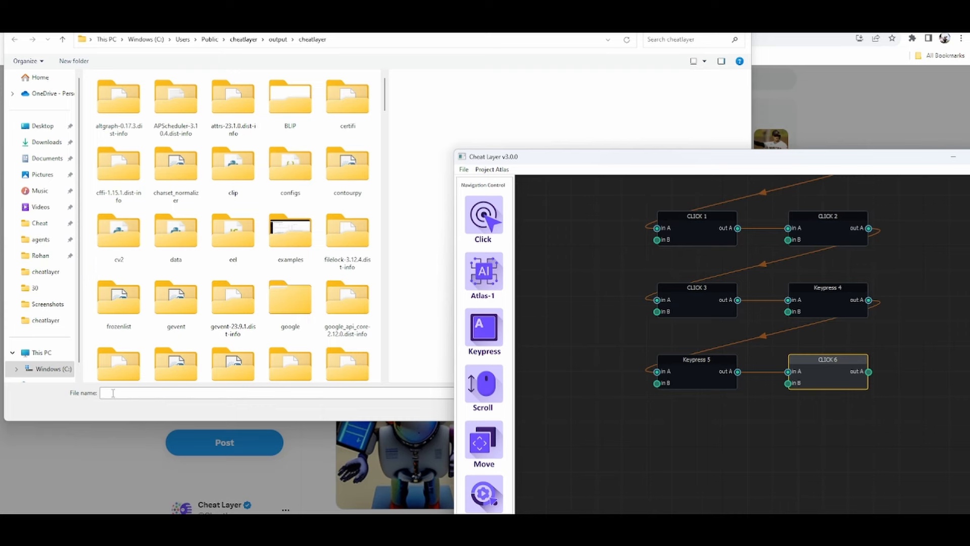
Step: Add a Keypress node after CLICK 6 and set its String to "generated.png"
click(478, 333)
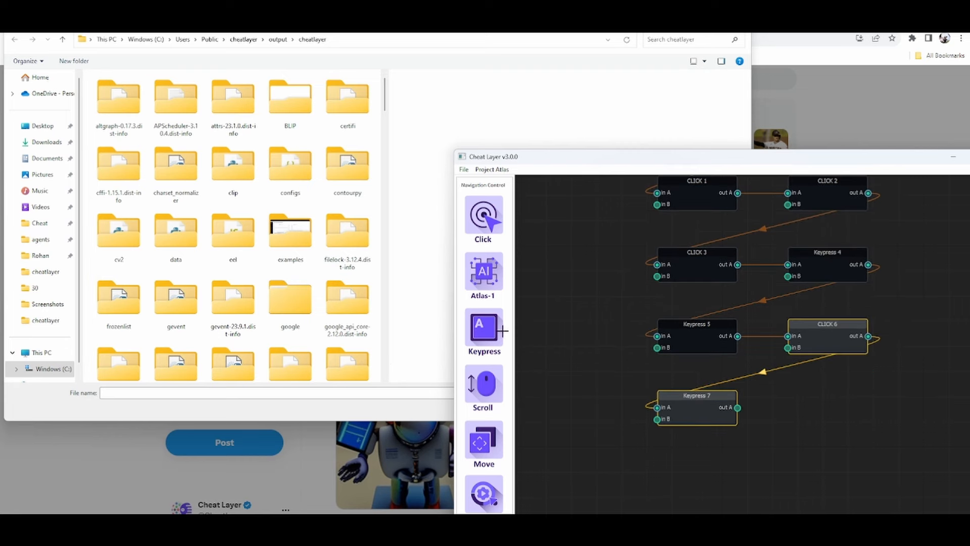
double_click(691, 416)
double_click(689, 329)
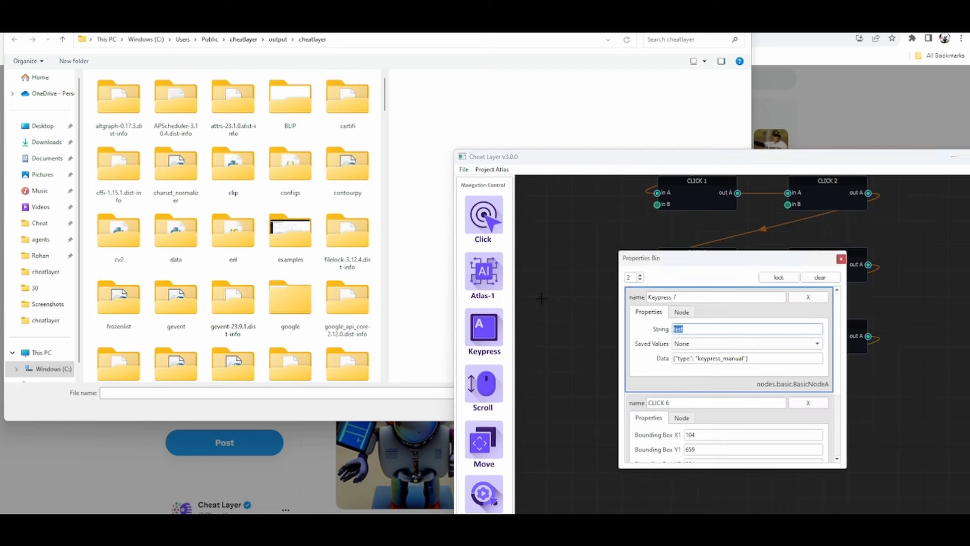
text(general)
click(840, 258)
Step: Add a Stable Diffusion Image Generator node to the workflow
scroll(491, 439, down, 3)
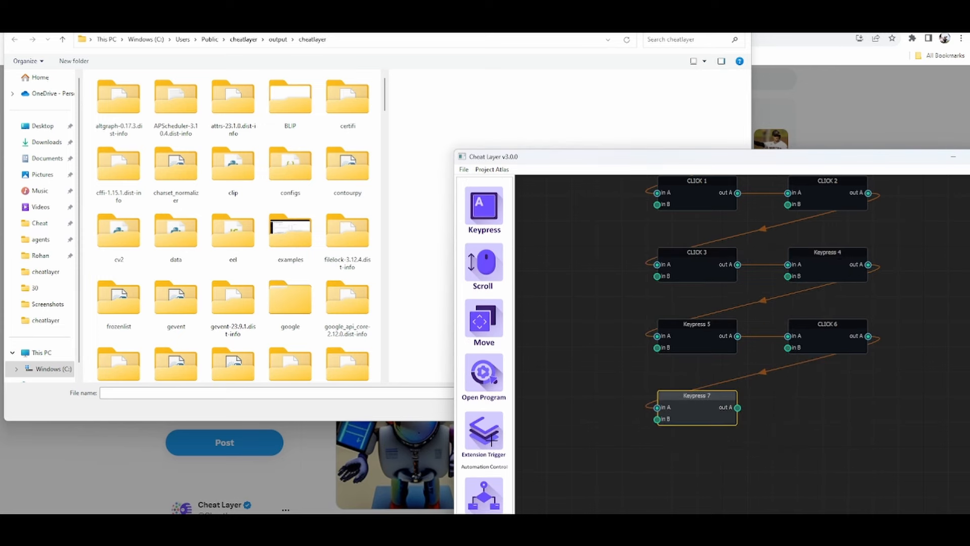
scroll(491, 440, down, 9)
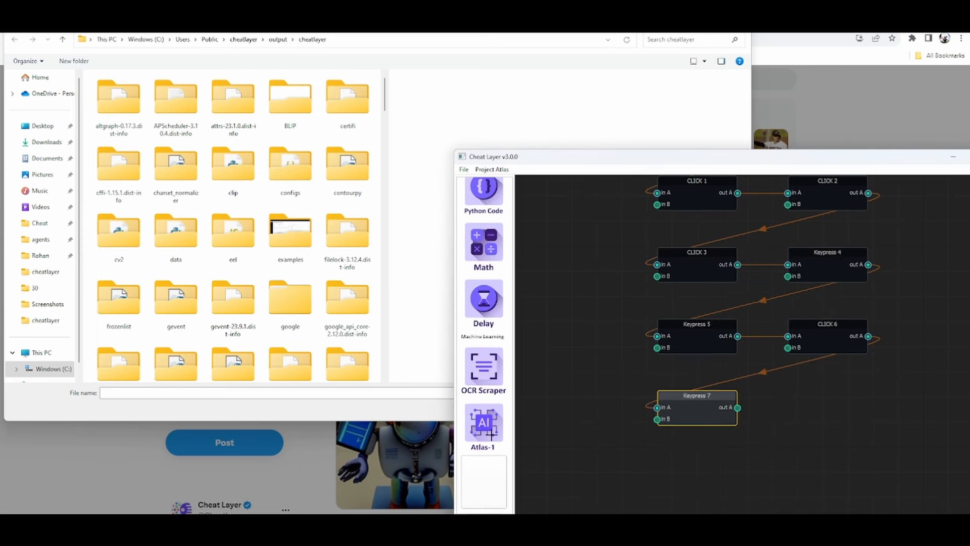
scroll(491, 433, down, 2)
click(491, 419)
scroll(495, 408, up, 9)
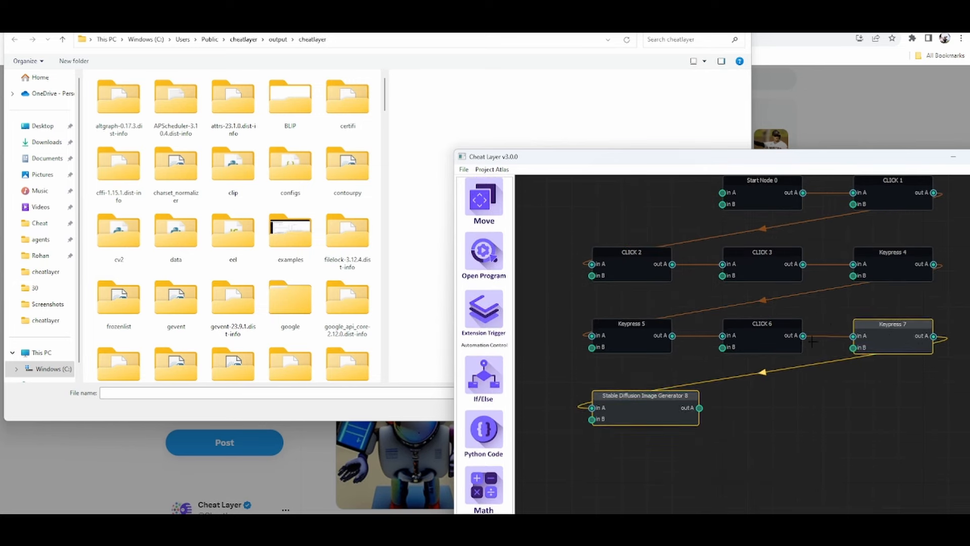
Step: Rewire the Stable Diffusion Image Generator between CLICK 6 and Keypress 7, and swap the two nodes' positions to match the order
drag(803, 336, 592, 407)
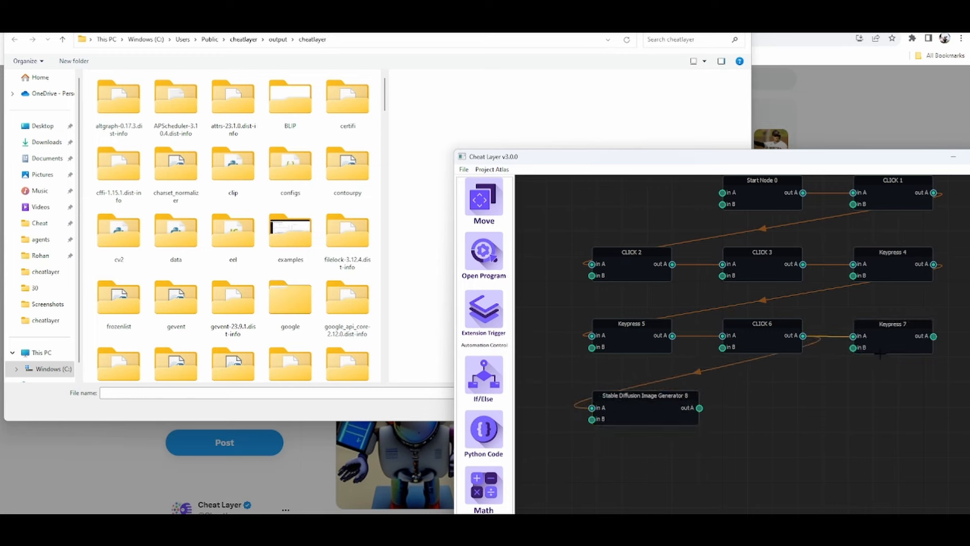
drag(879, 353, 865, 446)
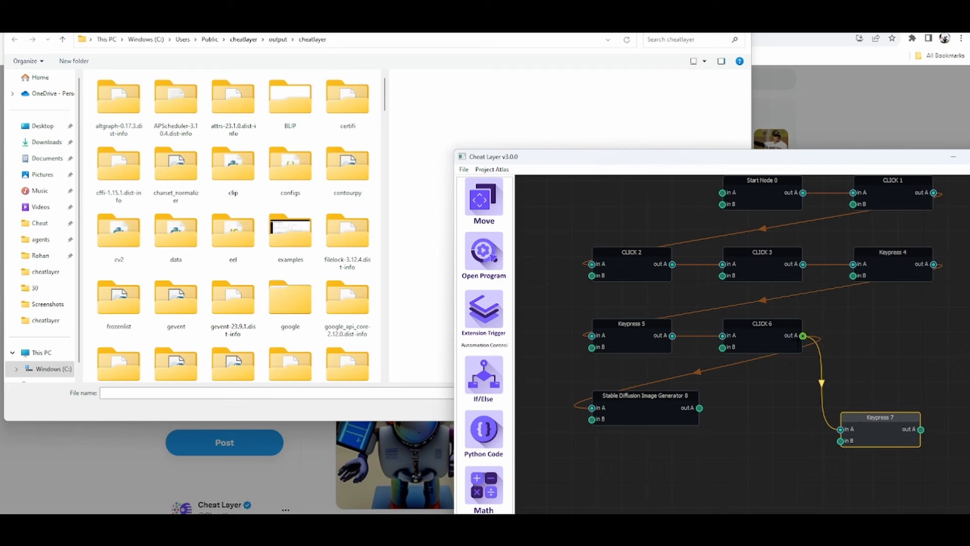
drag(803, 335, 839, 429)
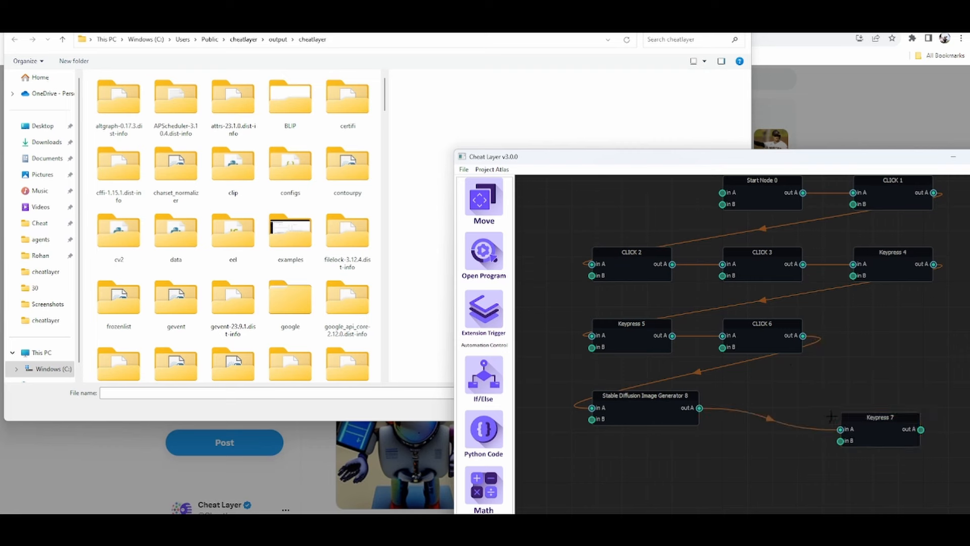
drag(614, 422, 858, 349)
drag(874, 437, 630, 416)
Step: Set the image generator's prompt to "a bunch of robots having a party" and open the Keypress 7 node's properties
double_click(837, 352)
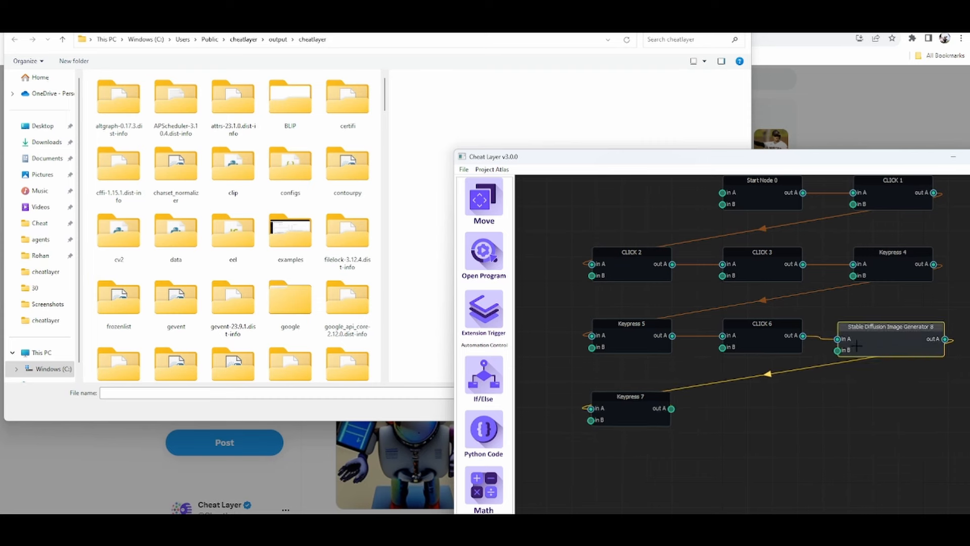
click(702, 342)
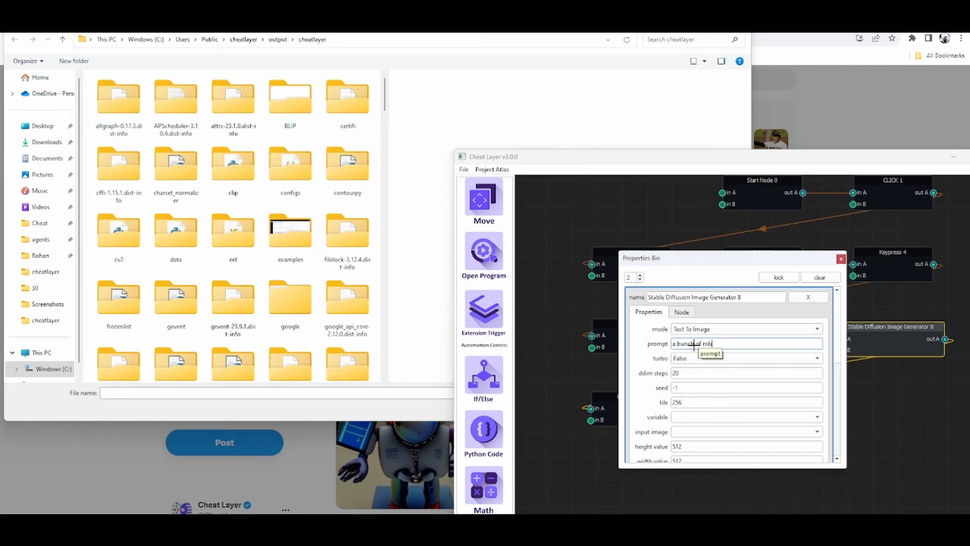
text(ving a party)
click(839, 258)
click(642, 409)
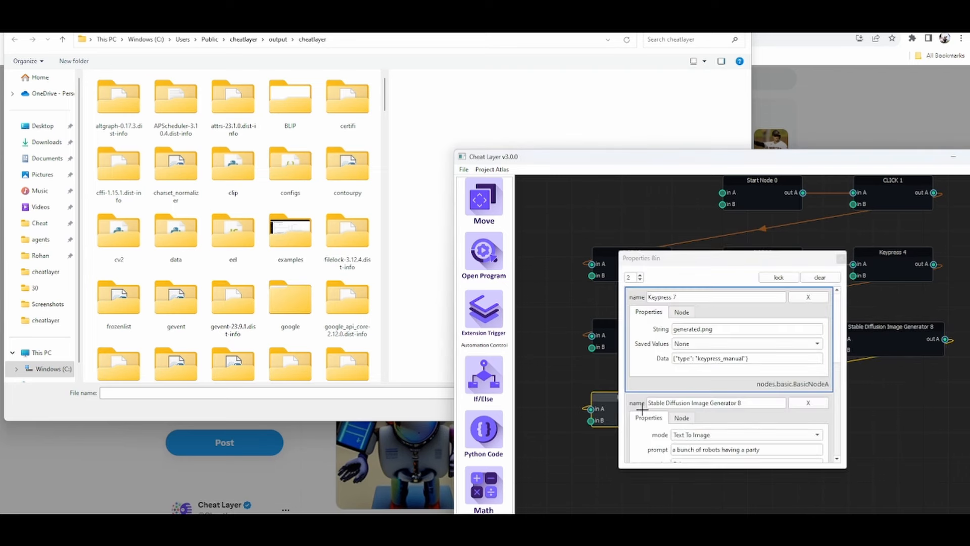
Step: Add a Keypress node after Keypress 7 and set its String to "return"
click(839, 258)
scroll(486, 401, up, 1)
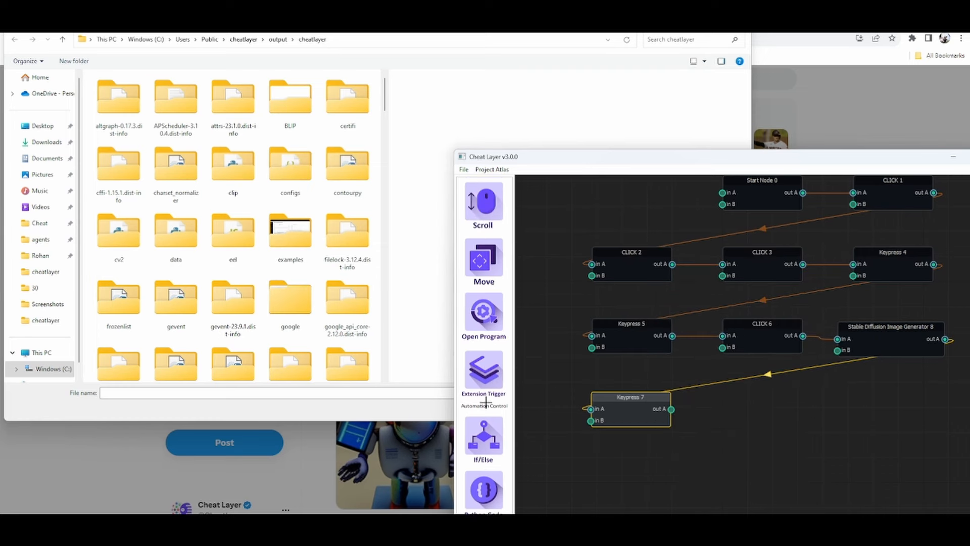
scroll(486, 401, up, 2)
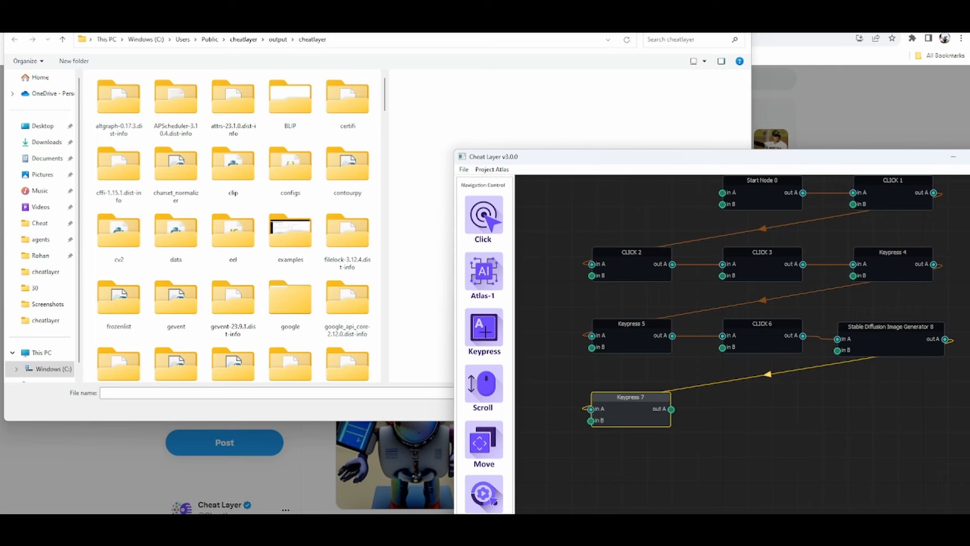
click(485, 332)
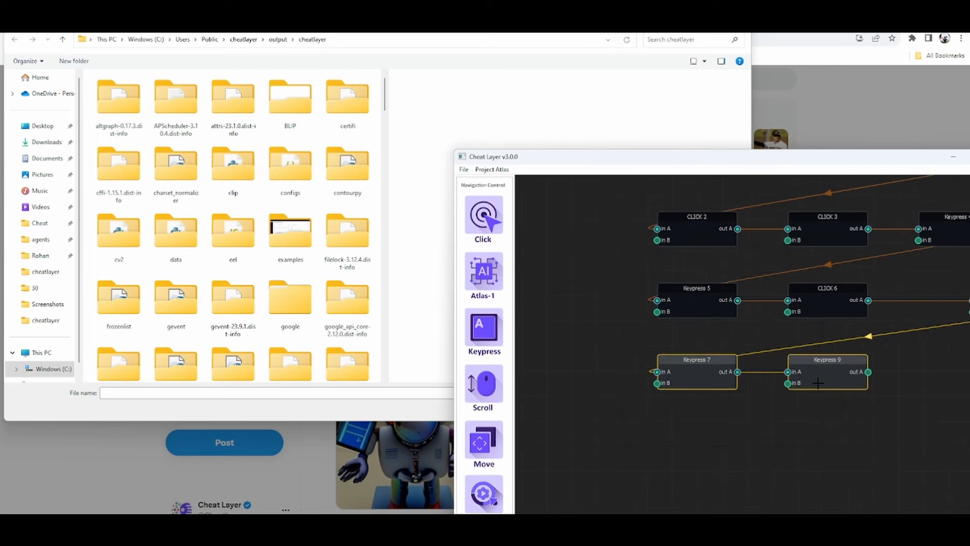
double_click(818, 383)
double_click(697, 329)
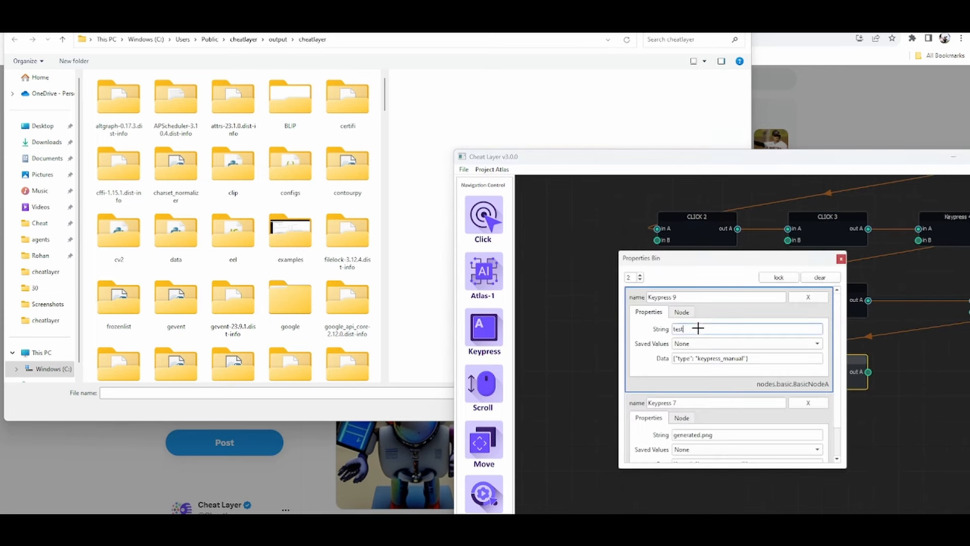
text(return)
click(841, 258)
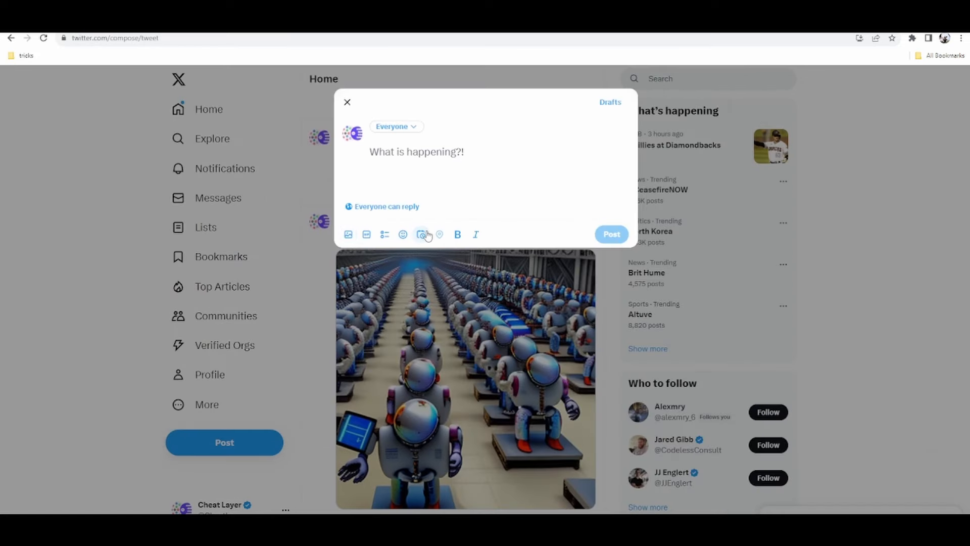
Step: Bring the Cheat Layer workflow editor back to the front and run the workflow
mouse_move(687, 522)
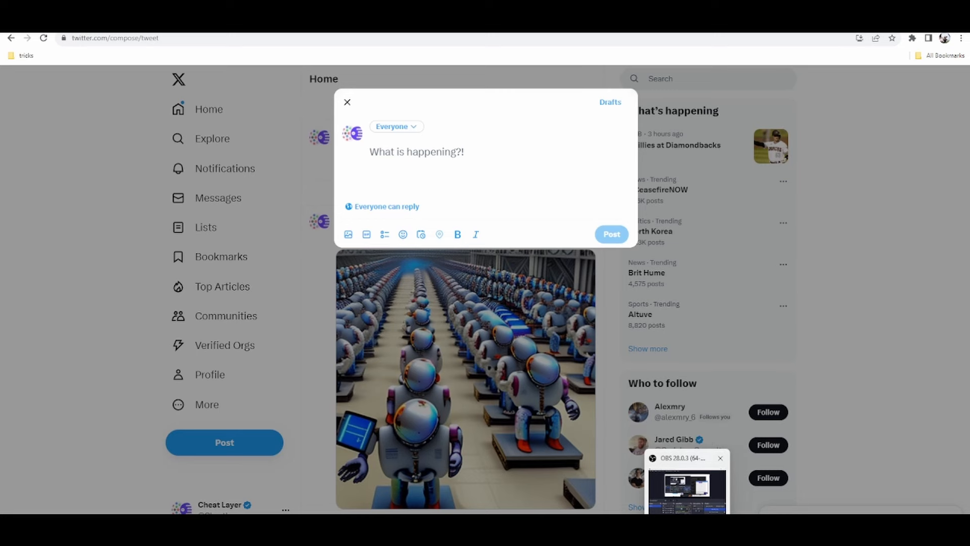
click(722, 507)
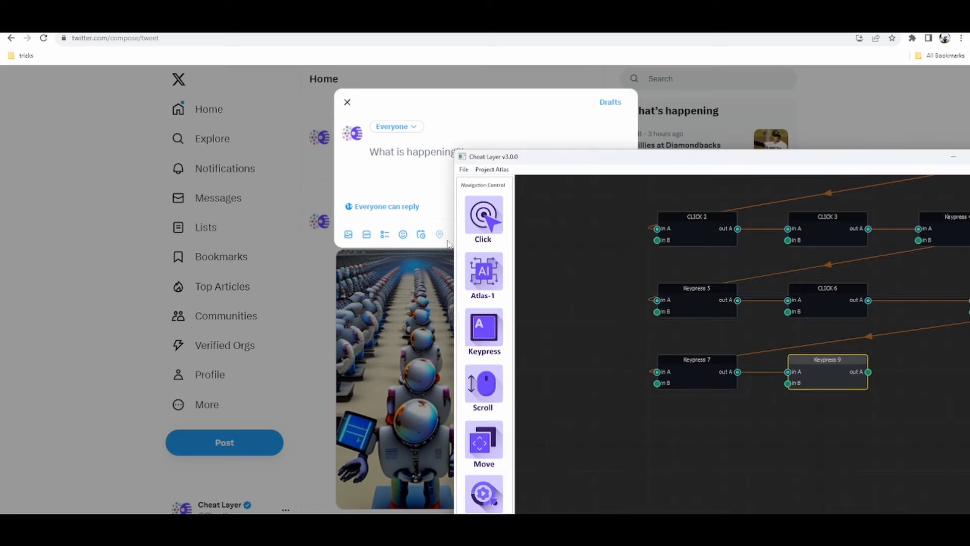
click(463, 169)
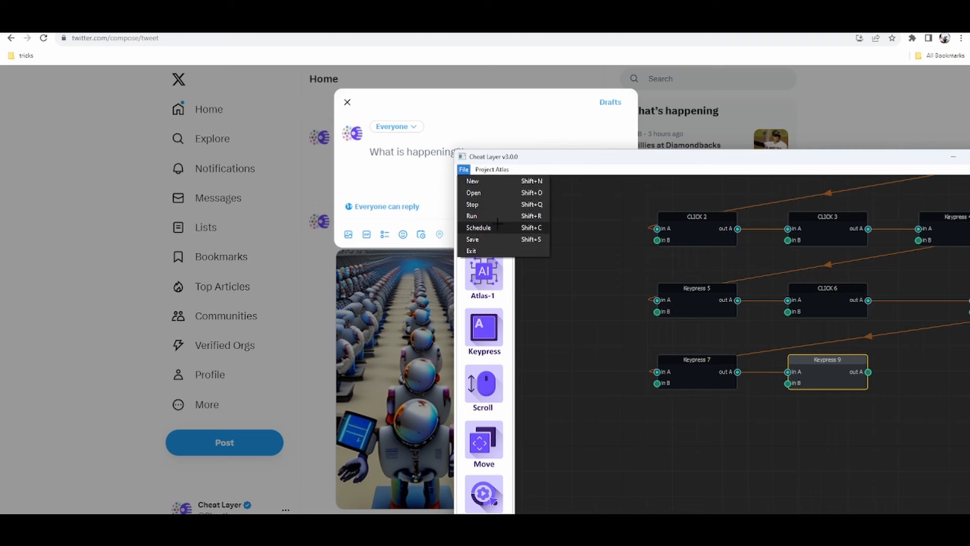
click(524, 217)
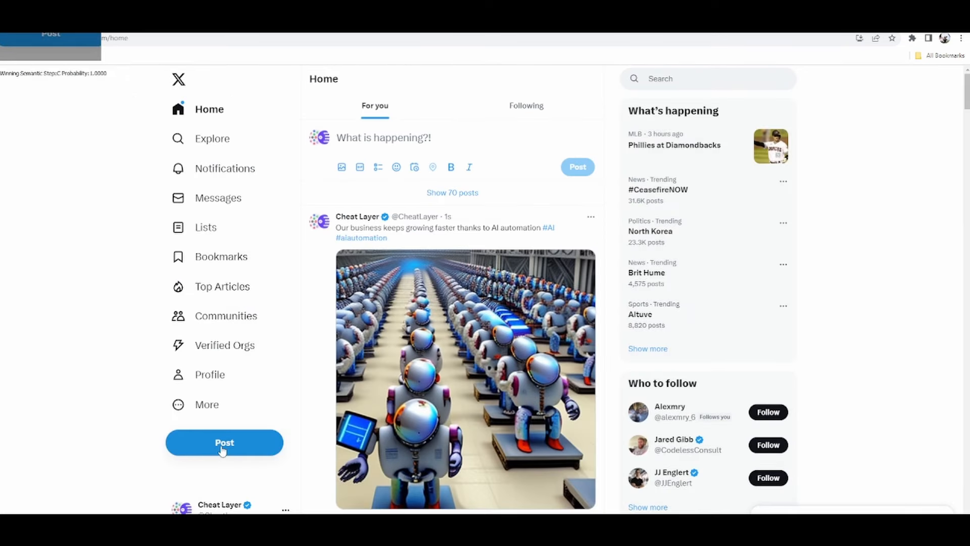
Step: Start a new post and attach generated.png from the folder C:\Users\Public\cheatlayer\output\cheatlayer
click(221, 448)
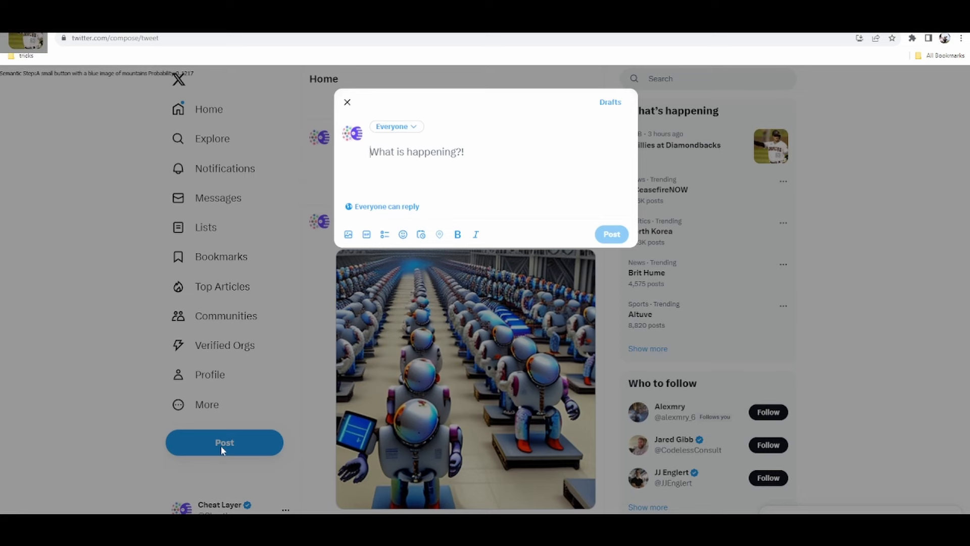
click(348, 235)
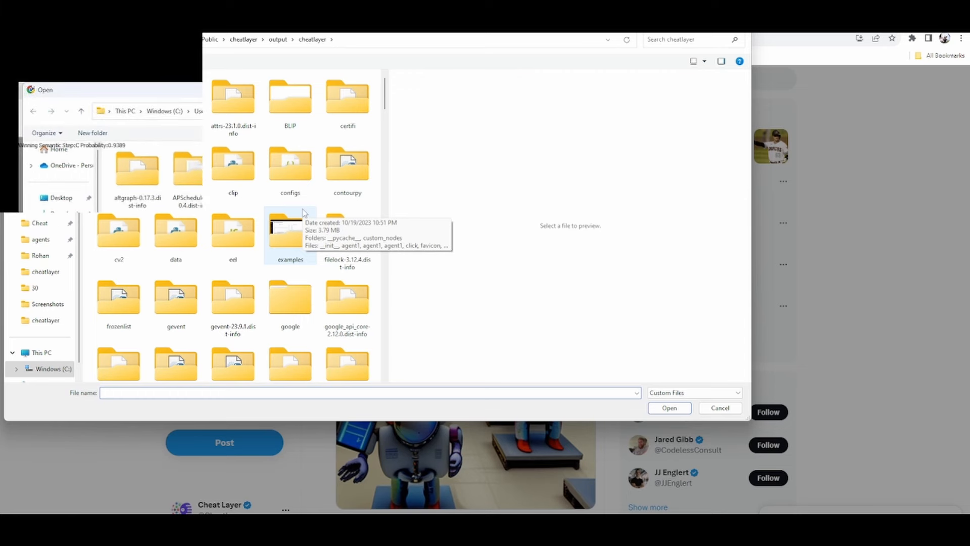
click(84, 41)
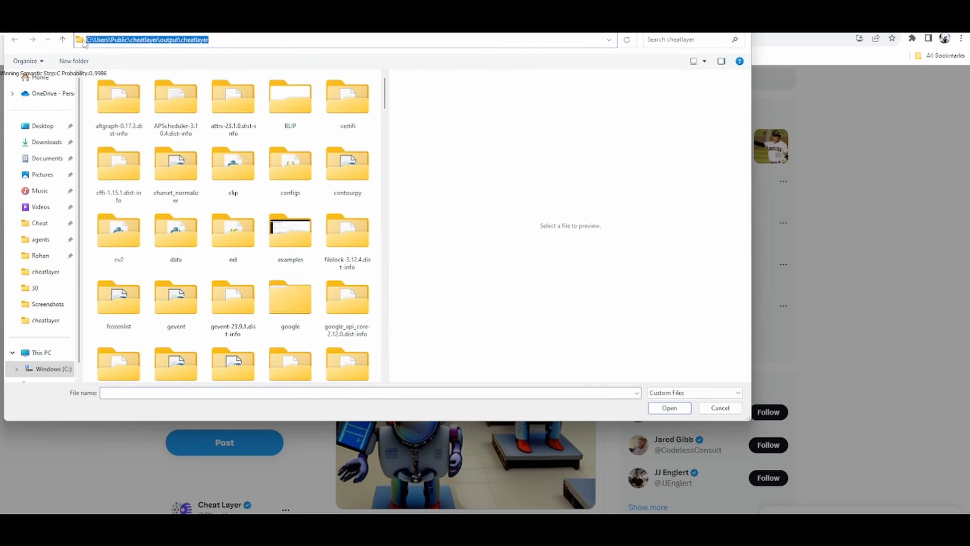
text(C:\Users\Public\cheatlayer\output\cheatlayer)
key(Return)
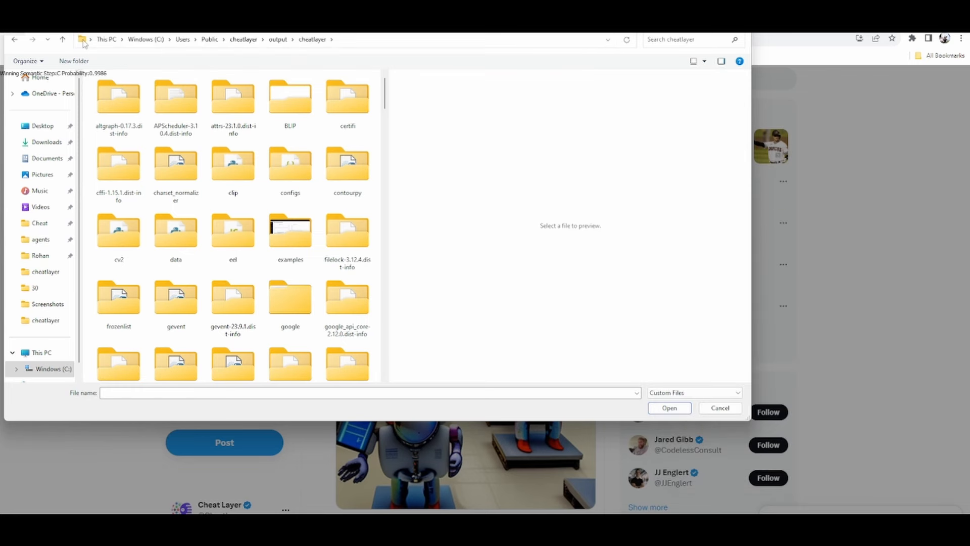
click(103, 393)
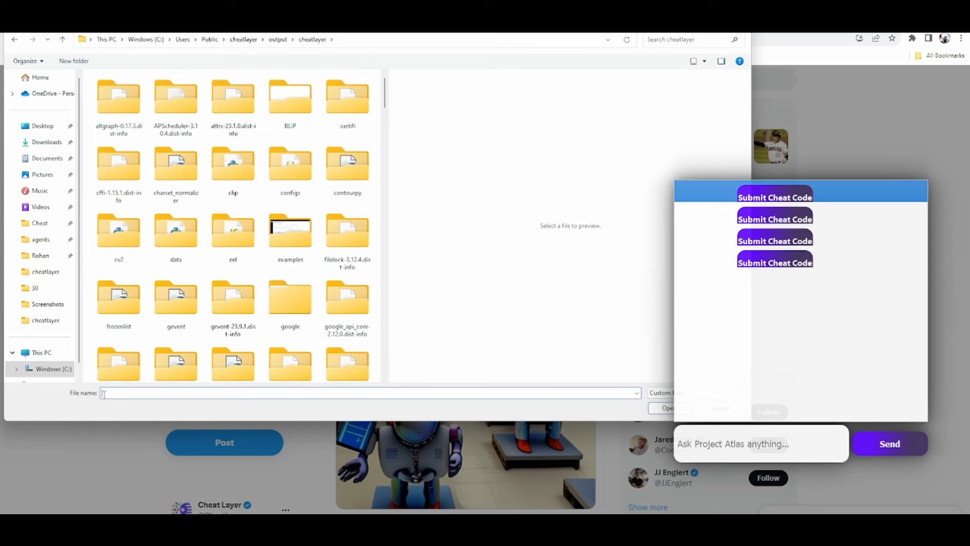
key(ctrl+v)
key(Return)
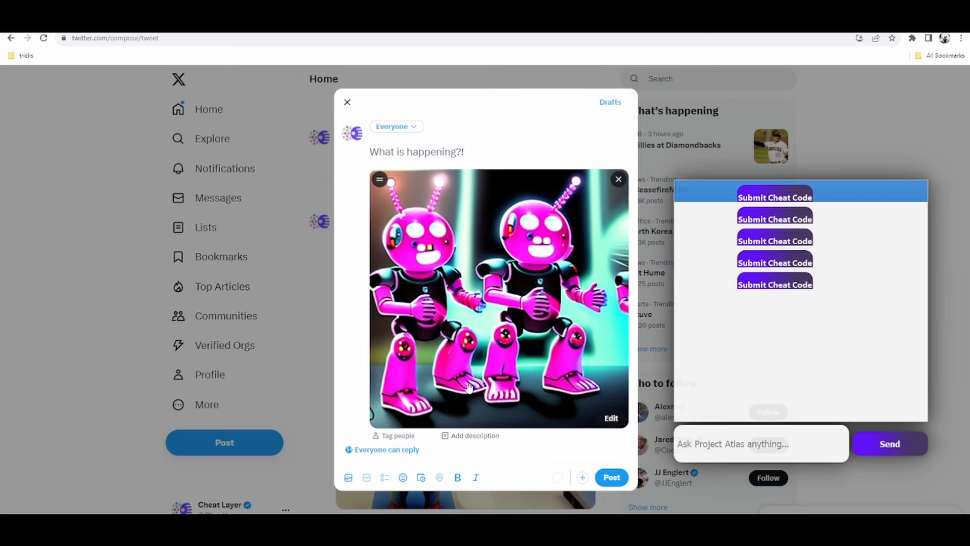
Step: Return to Cheat Layer and add a Click node after Keypress 9, targeting the "What is happening?!" text area of the post composer
mouse_move(686, 529)
click(731, 503)
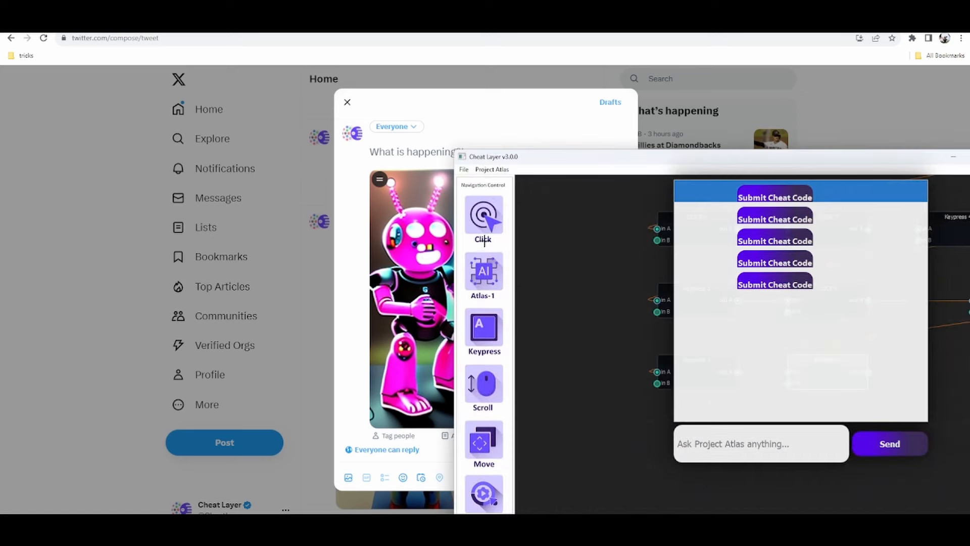
click(488, 216)
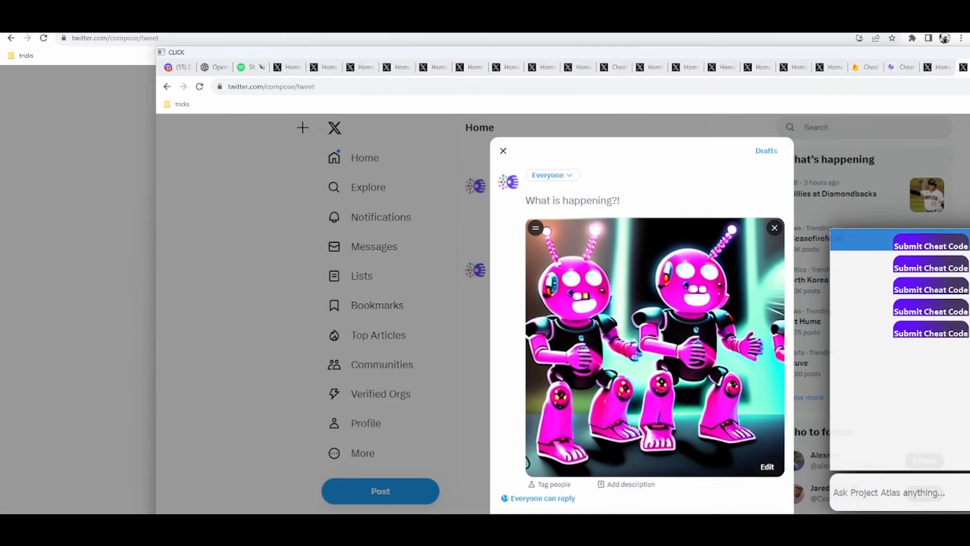
click(554, 215)
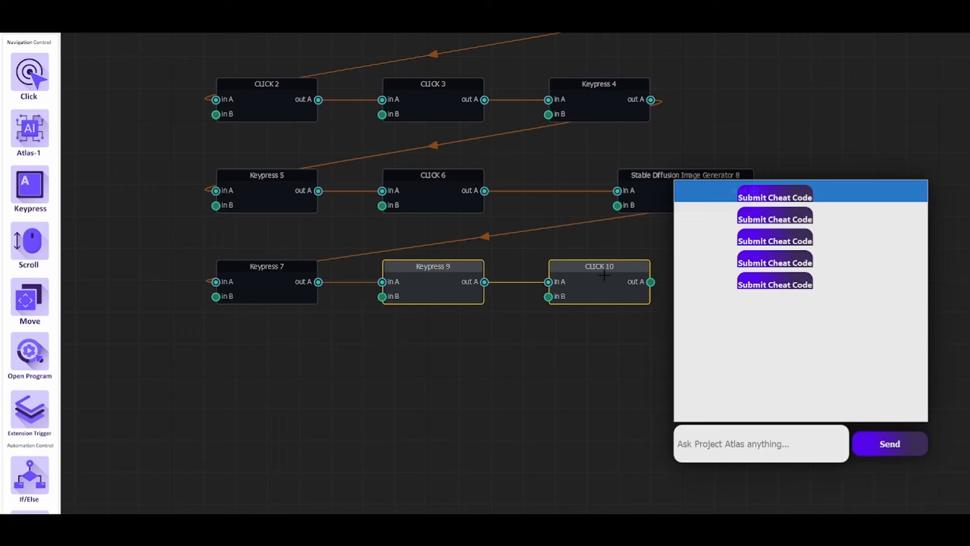
Step: Set the CLICK 10 node's semanticTarget to "Text that says What is happening"
double_click(604, 275)
triple_click(473, 326)
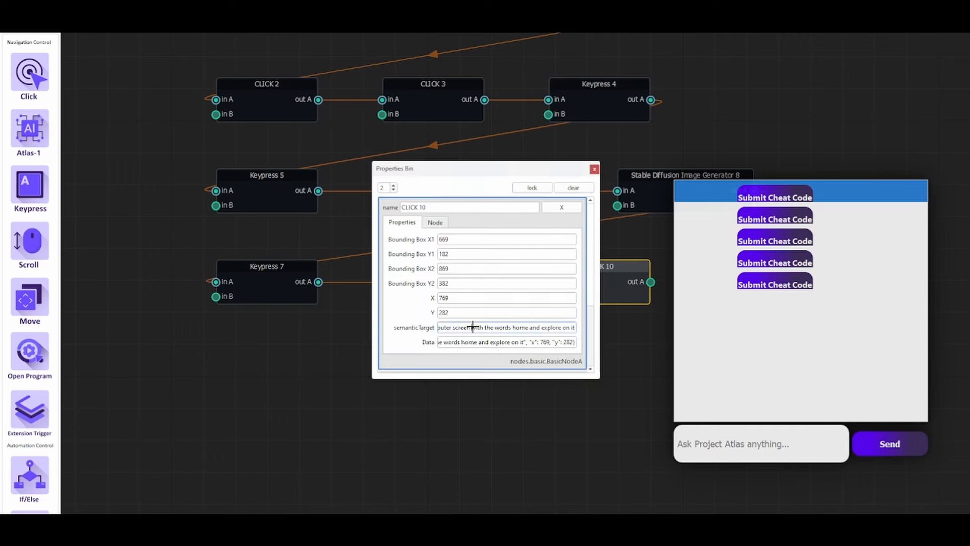
text(T)
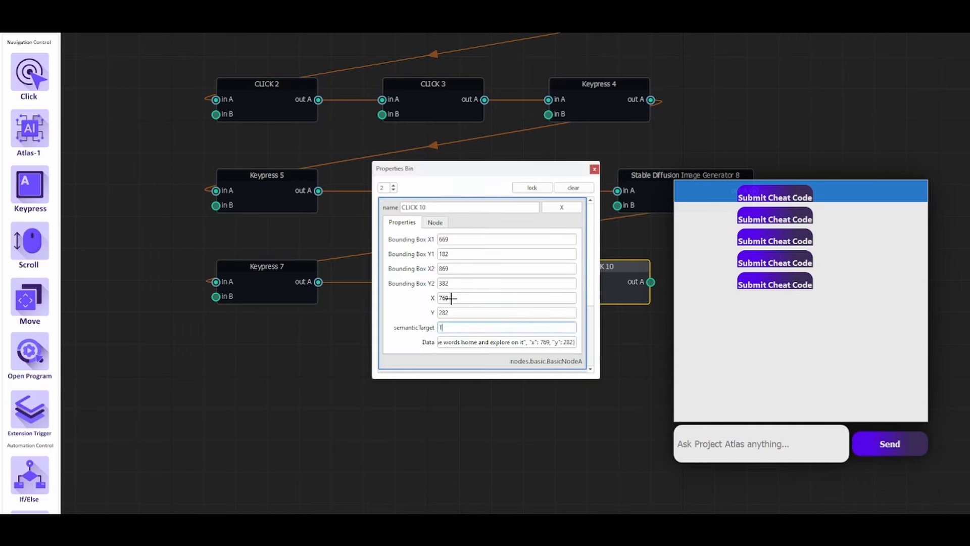
text(ext that says What is happening)
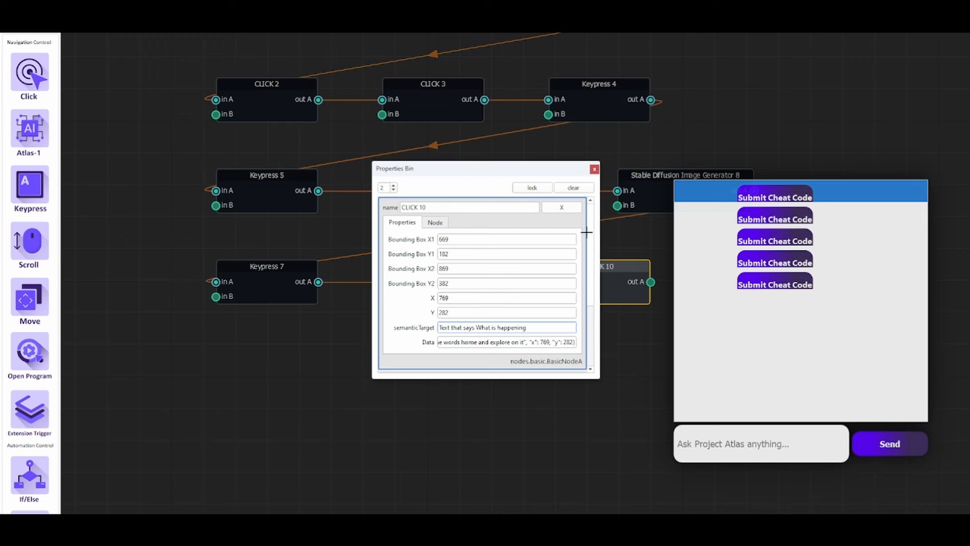
click(594, 168)
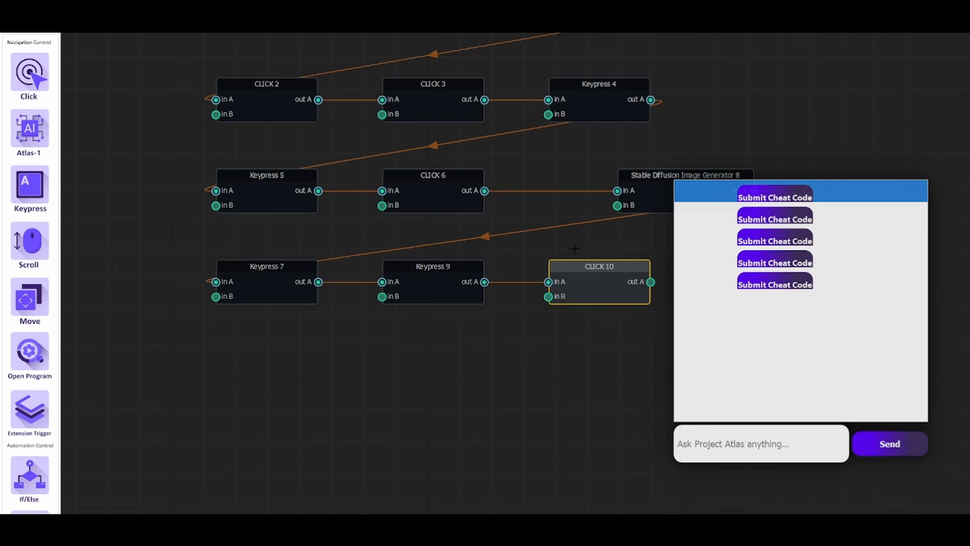
Step: Add a GPT4 node after CLICK 10 and set its input to "A social post about ai automation"
scroll(33, 330, down, 3)
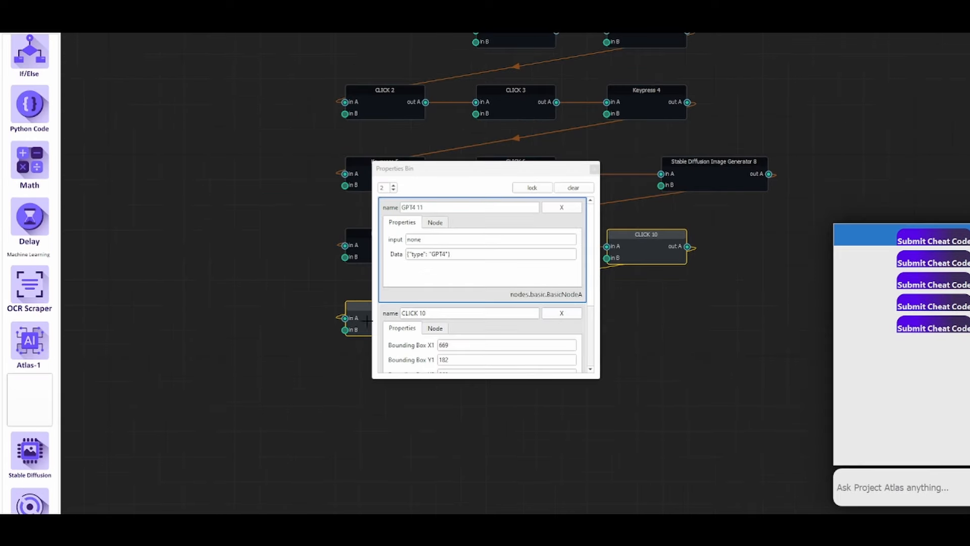
click(435, 239)
double_click(415, 238)
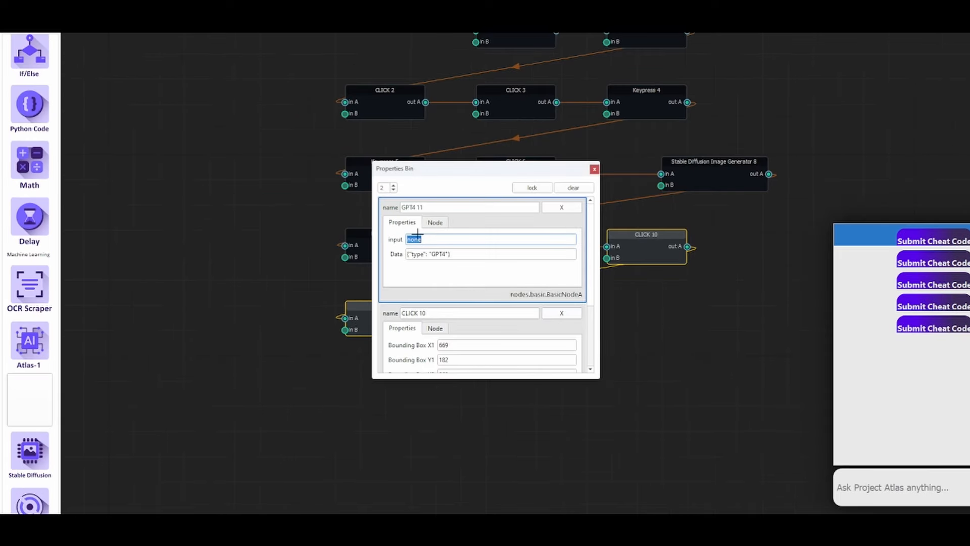
text(A social post about ai automation)
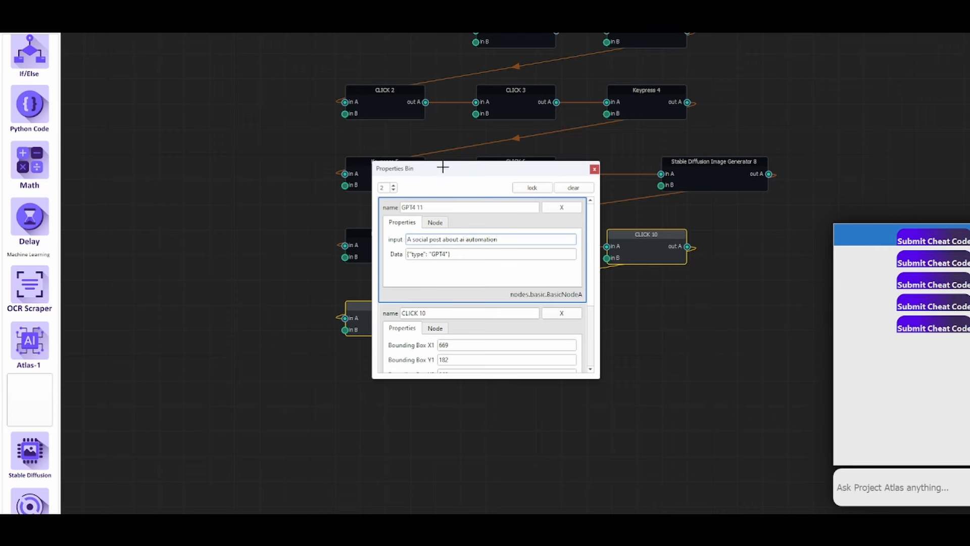
click(594, 168)
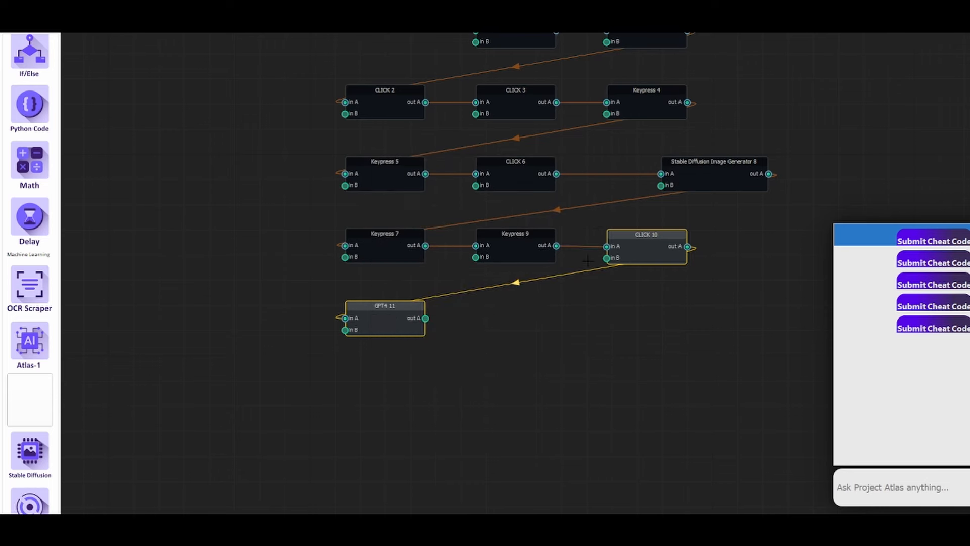
Step: Run the workflow containing the GPT4 node and open the image file picker for a new Twitter post
mouse_move(576, 528)
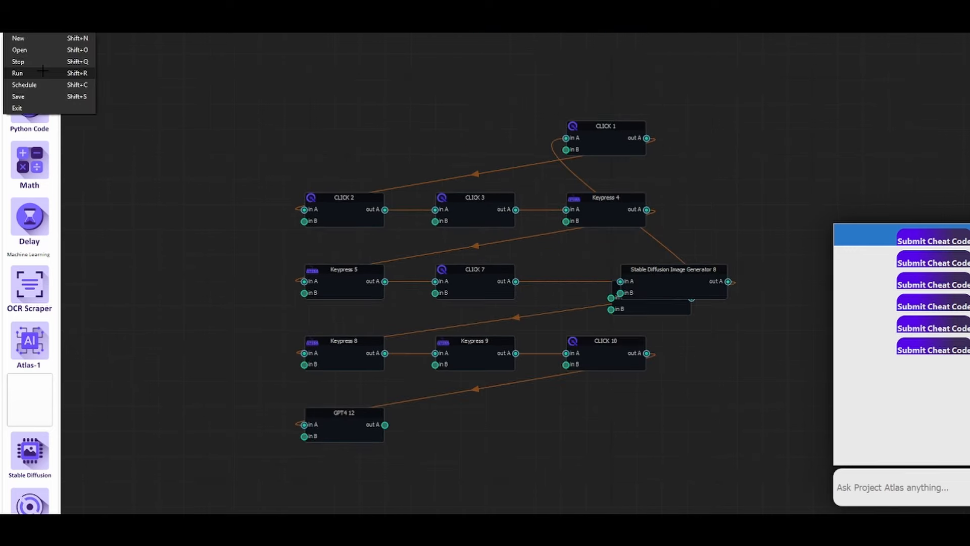
click(43, 71)
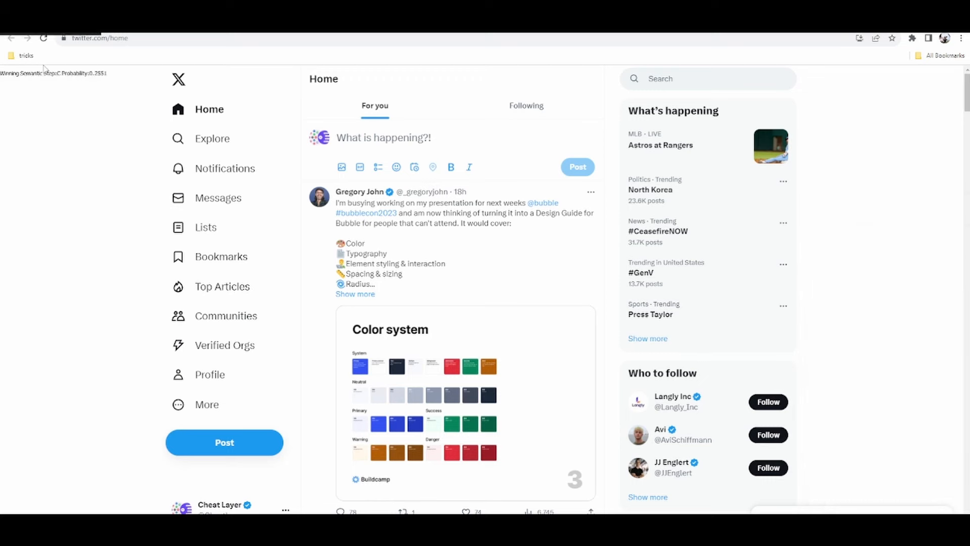
click(224, 445)
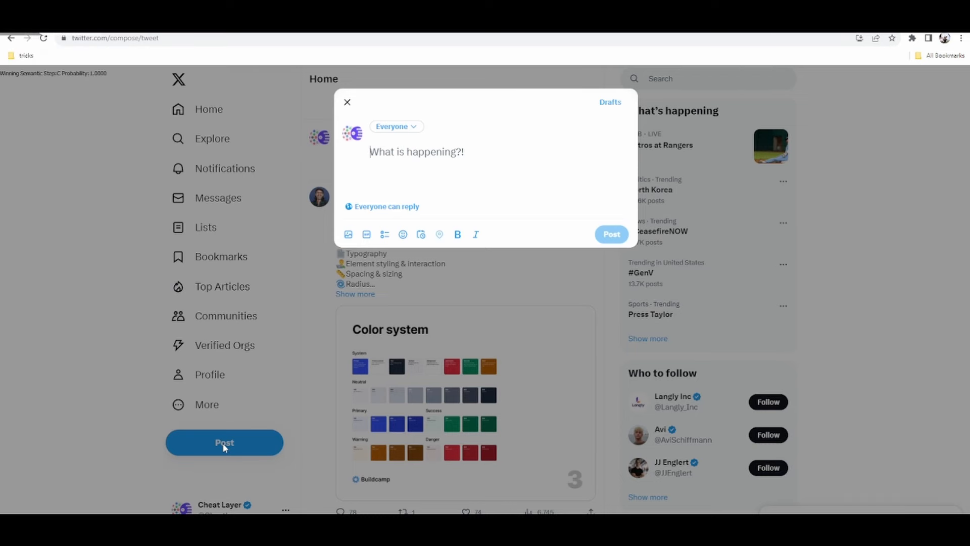
click(348, 235)
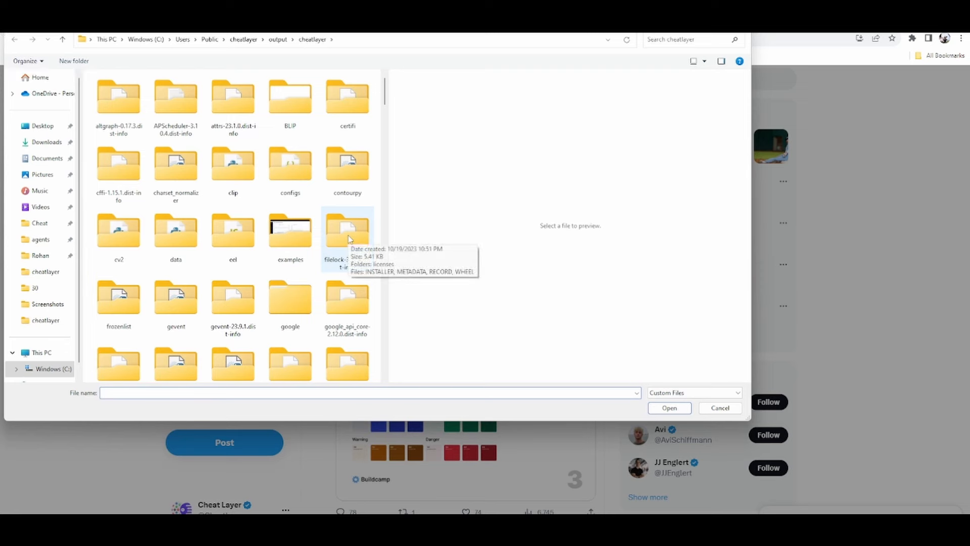
Step: Attach generated.png from C:\Users\Public\cheatlayer\output\cheatlayer\ to the new Twitter post
click(83, 40)
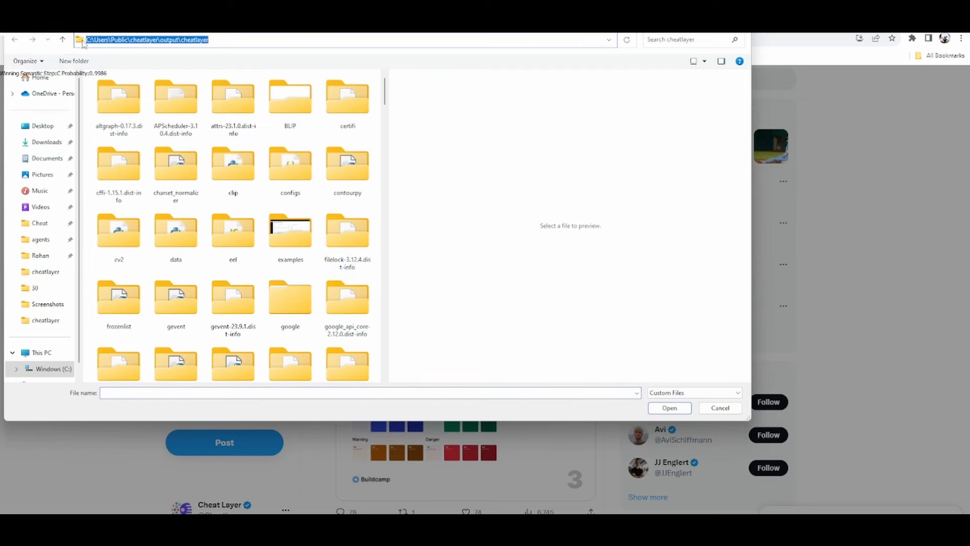
text(C:\Users\P)
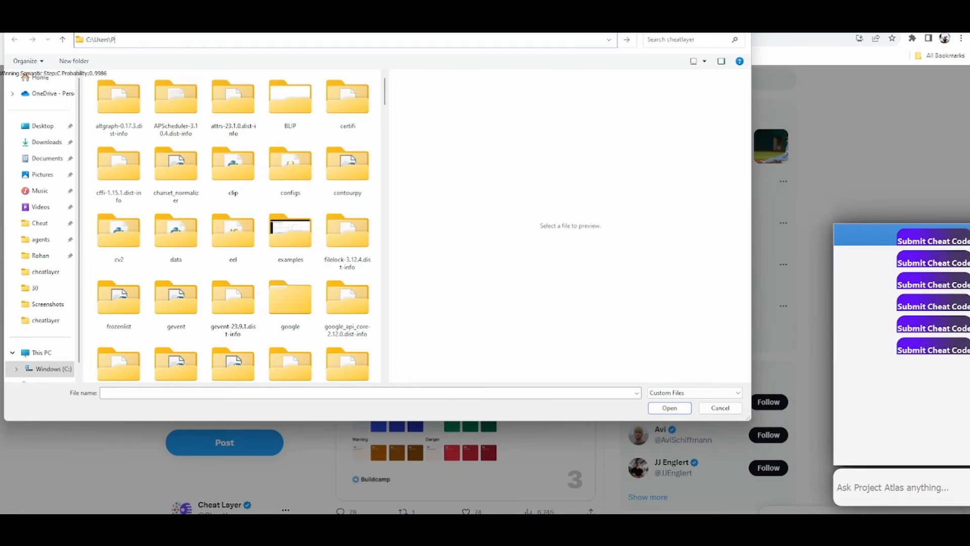
text(ublic\cheatlayer\output\cheatlayer\)
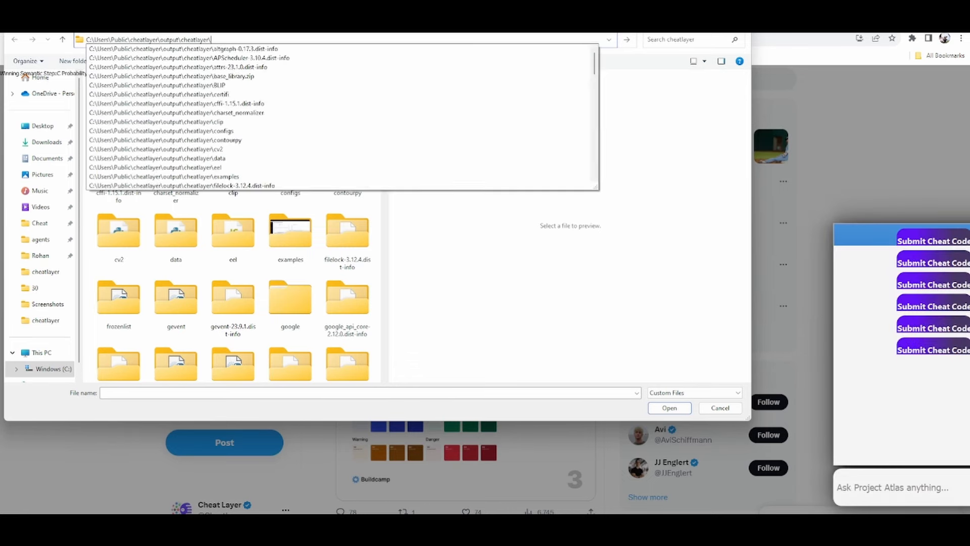
key(Return)
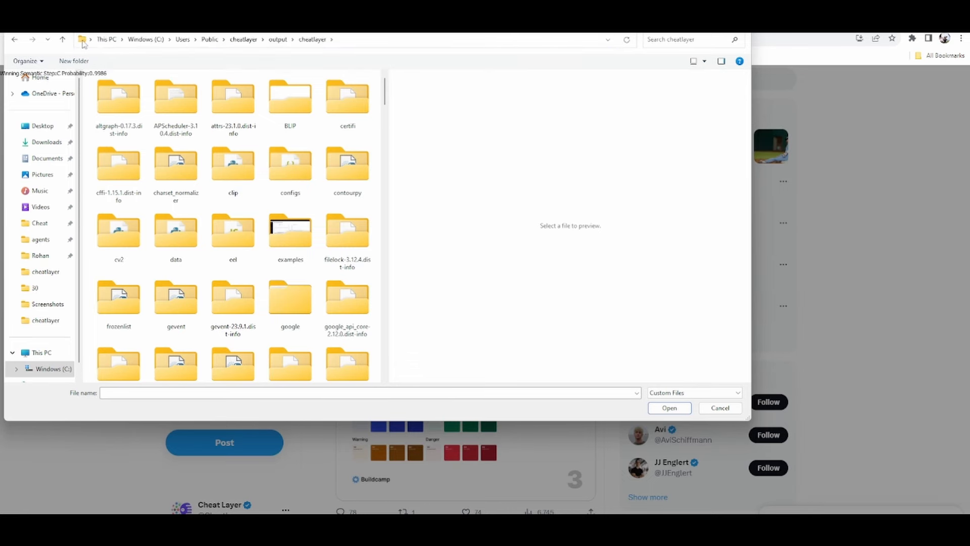
click(105, 394)
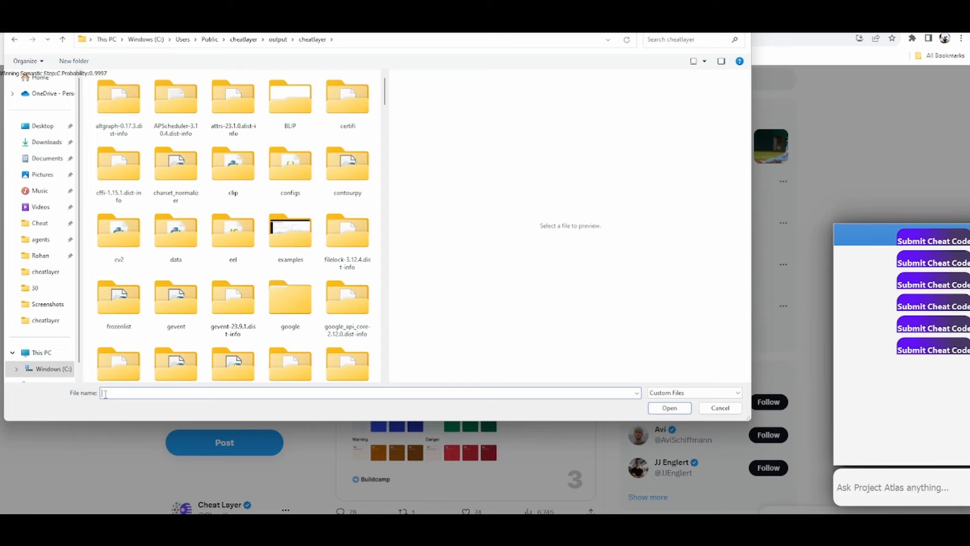
text(generated.png)
key(Return)
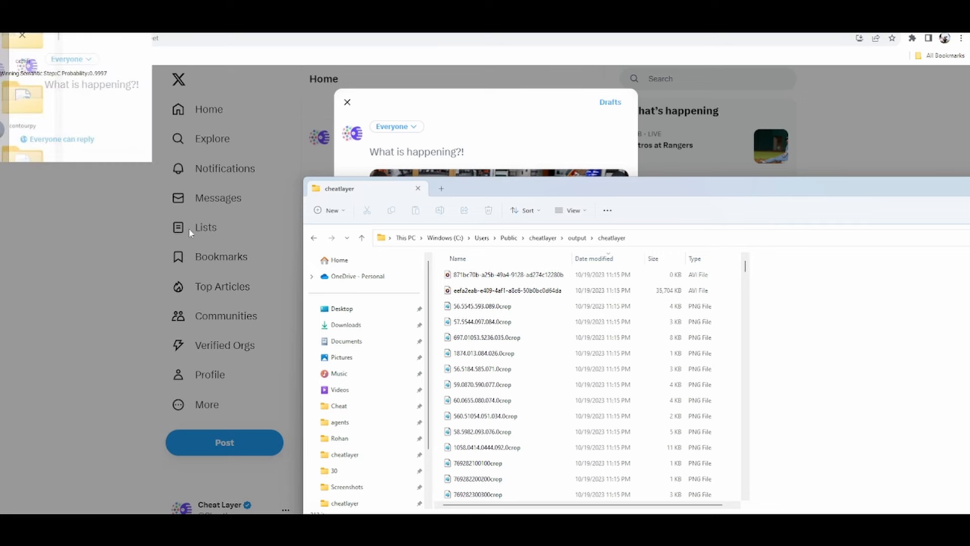
Step: Write "Our business keeps growing faster thanks to AI automation #AI #aiautomation" as the text of the post
click(402, 152)
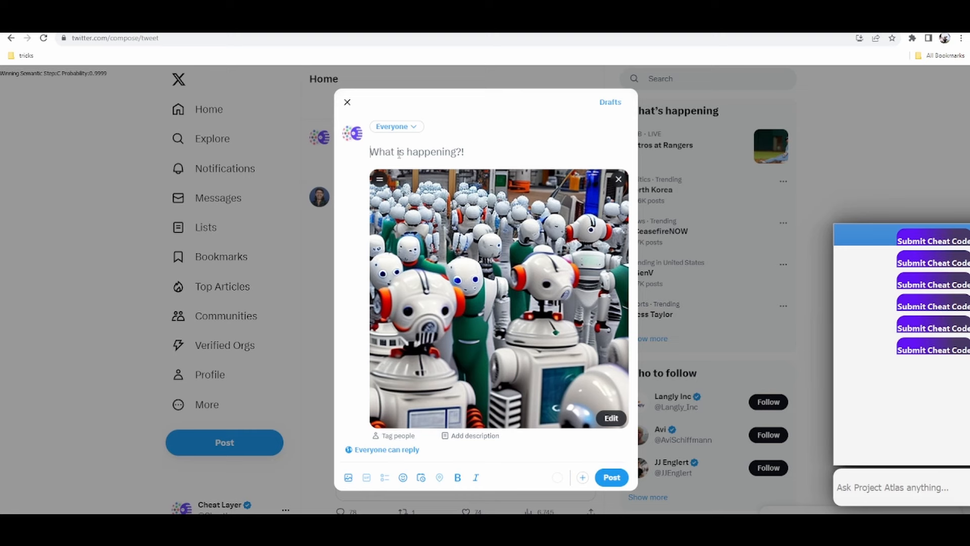
text(Our business k)
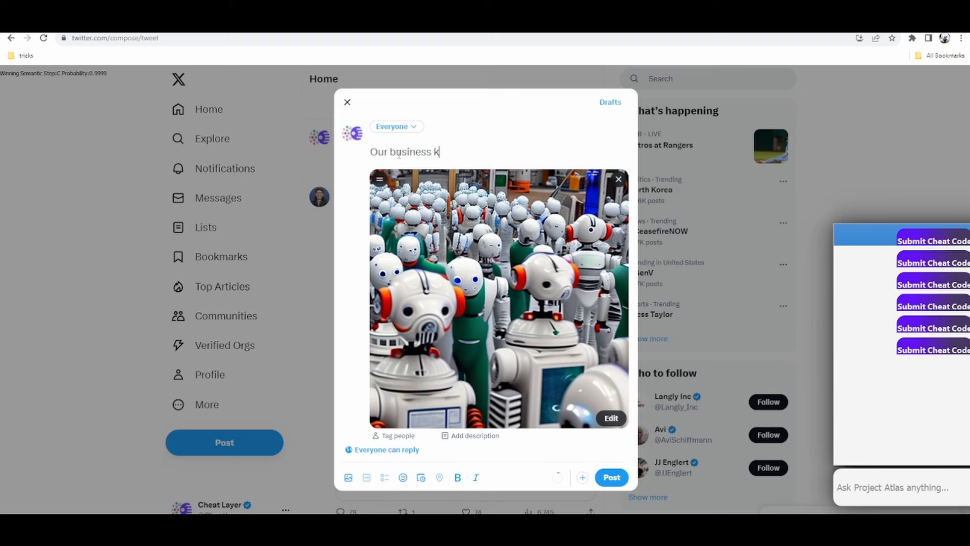
text(eeps growing faster thanks to AI automation #)
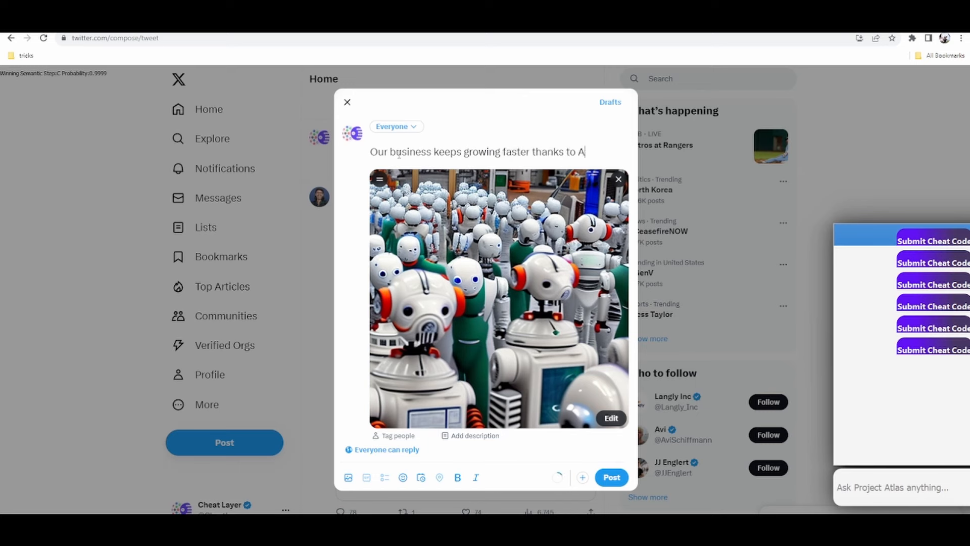
text(utomation #AI #aiautomation)
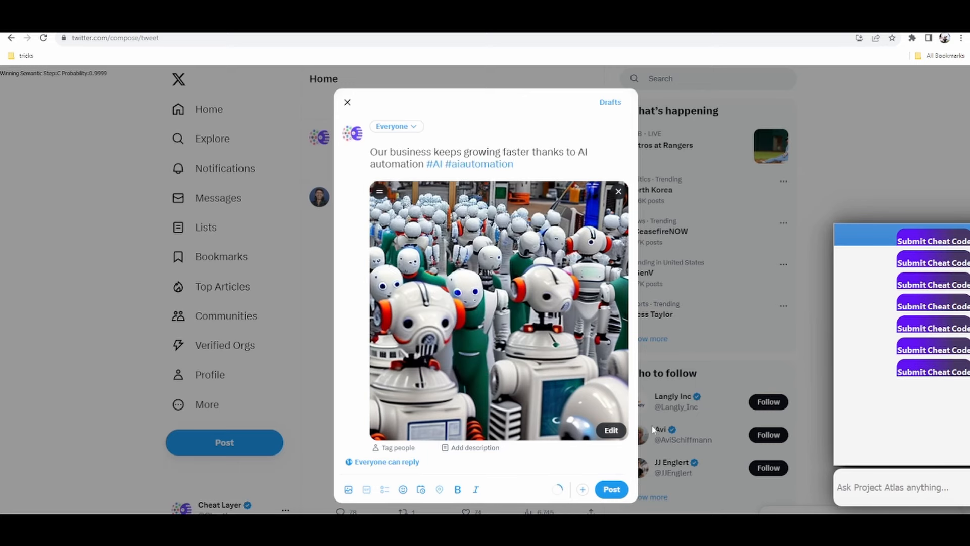
Step: Return to Cheat Layer and add a Click node after GPT4 12, targeting the Post button of the composer
mouse_move(657, 528)
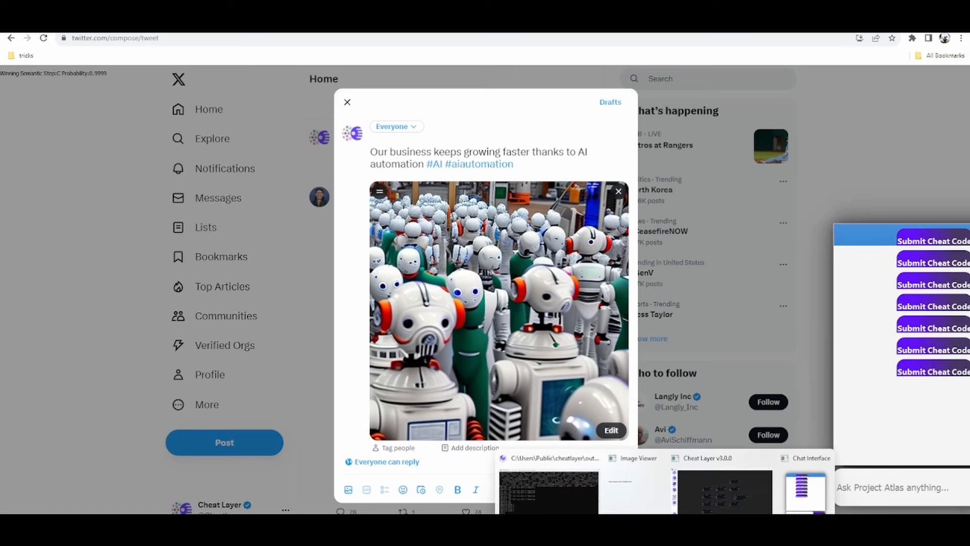
click(723, 490)
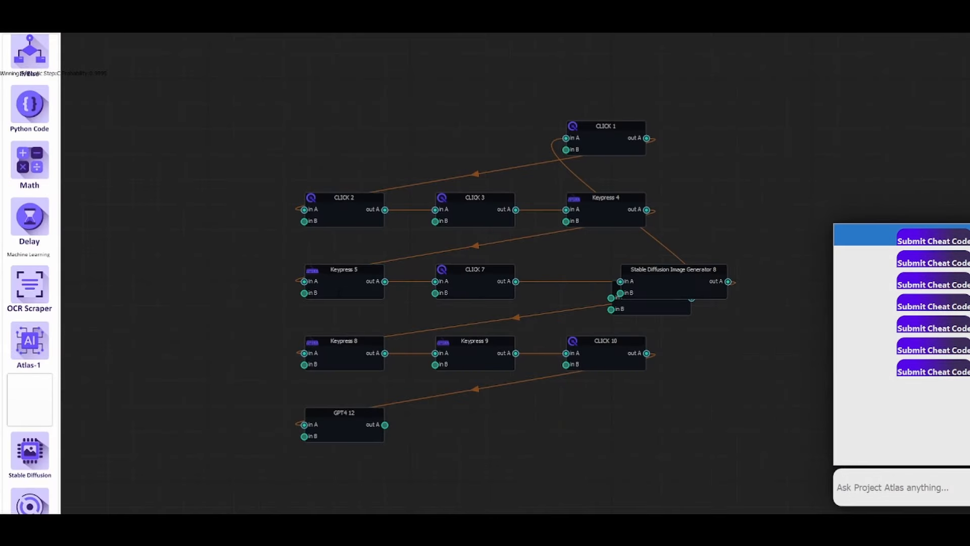
click(10, 27)
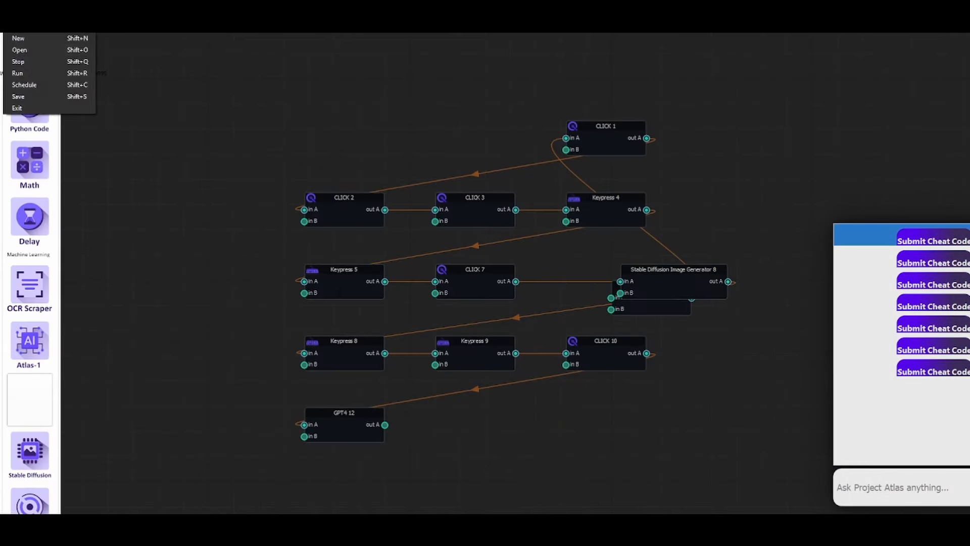
click(221, 156)
scroll(57, 98, up, 2)
scroll(26, 126, up, 5)
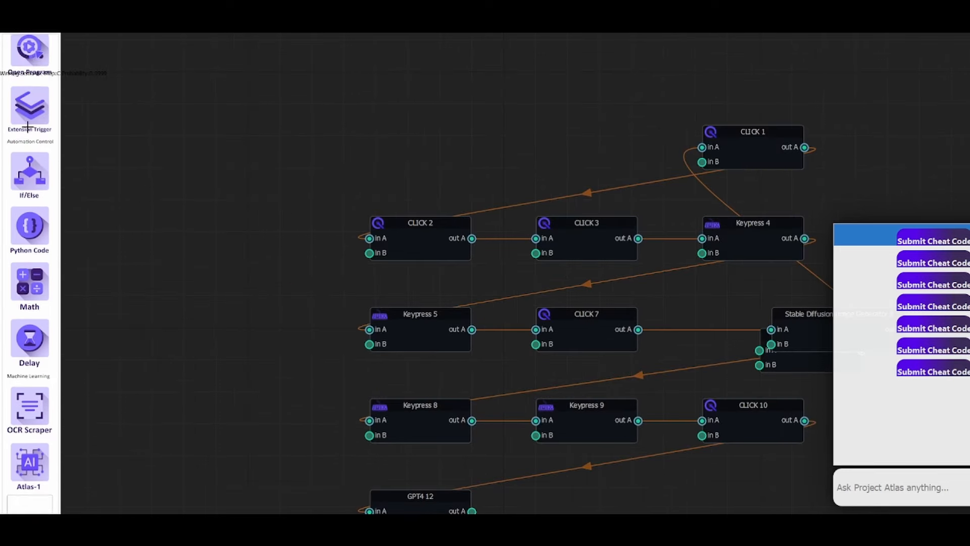
scroll(27, 109, up, 4)
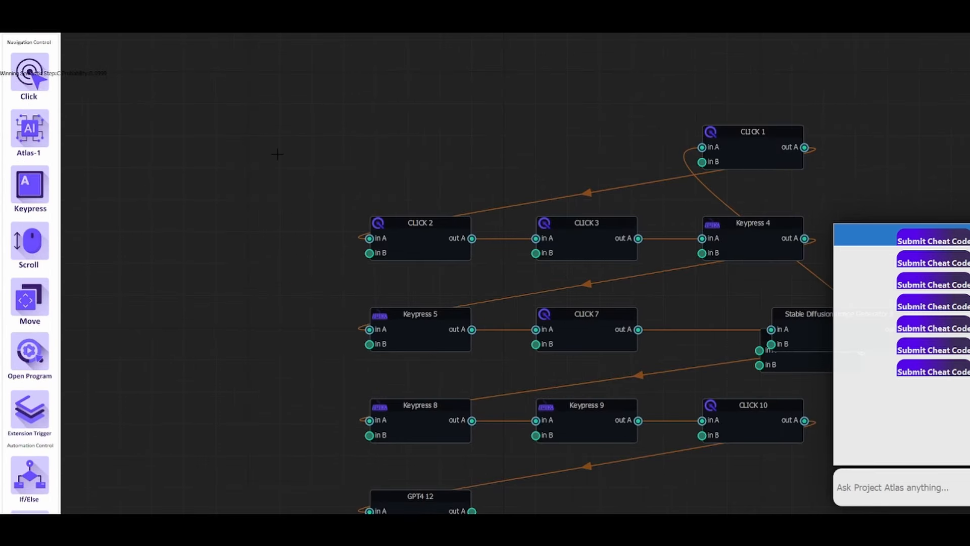
drag(278, 154, 97, 102)
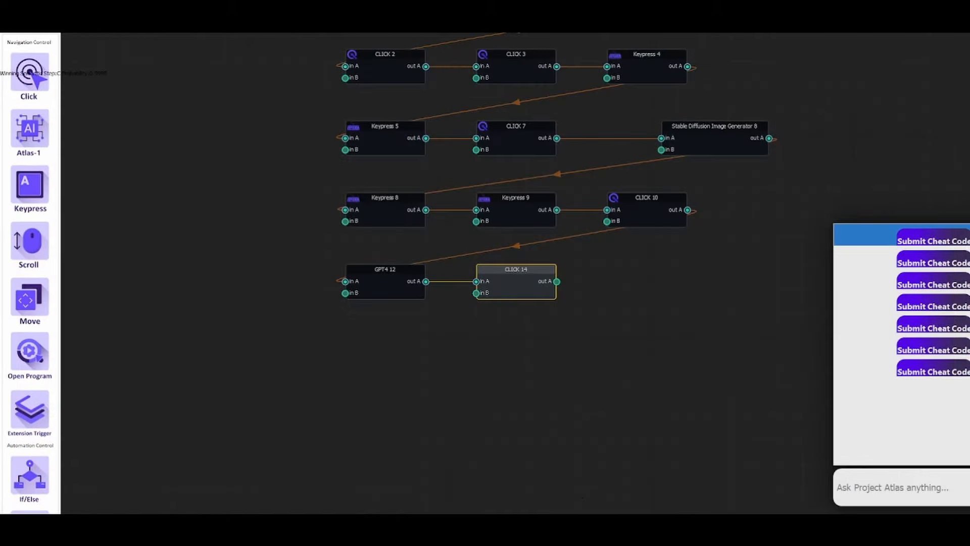
Step: Set the CLICK 14 node's semanticTarget to "A small blue button with white text that says Post"
double_click(505, 287)
triple_click(498, 326)
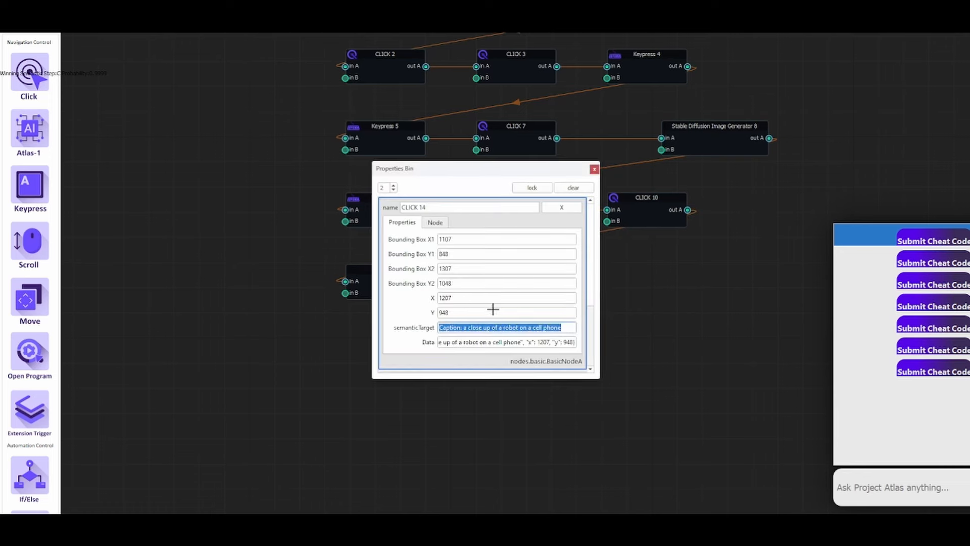
key(BackSpace)
text(A small)
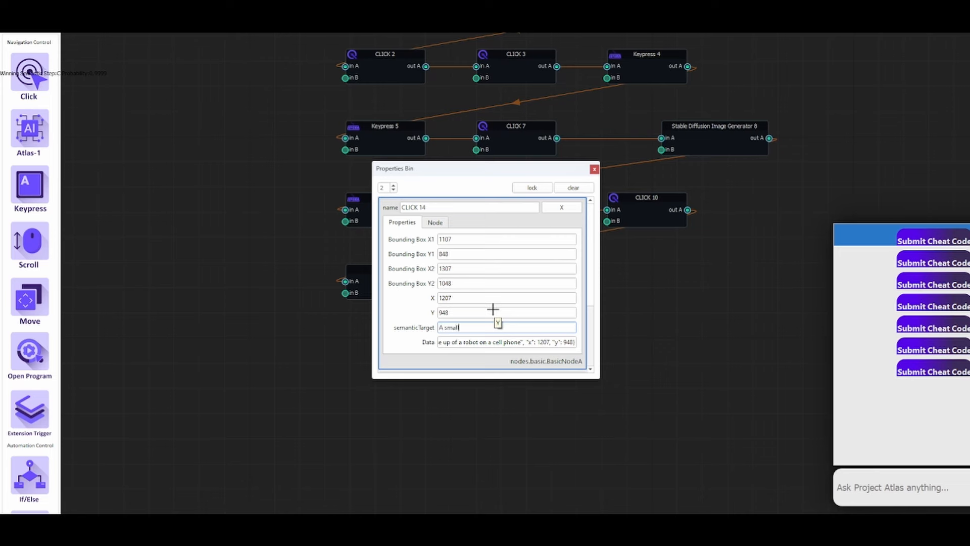
text( blue button that)
text( white text taht)
key(BackSpace)
key(BackSpace)
text(hat says Post)
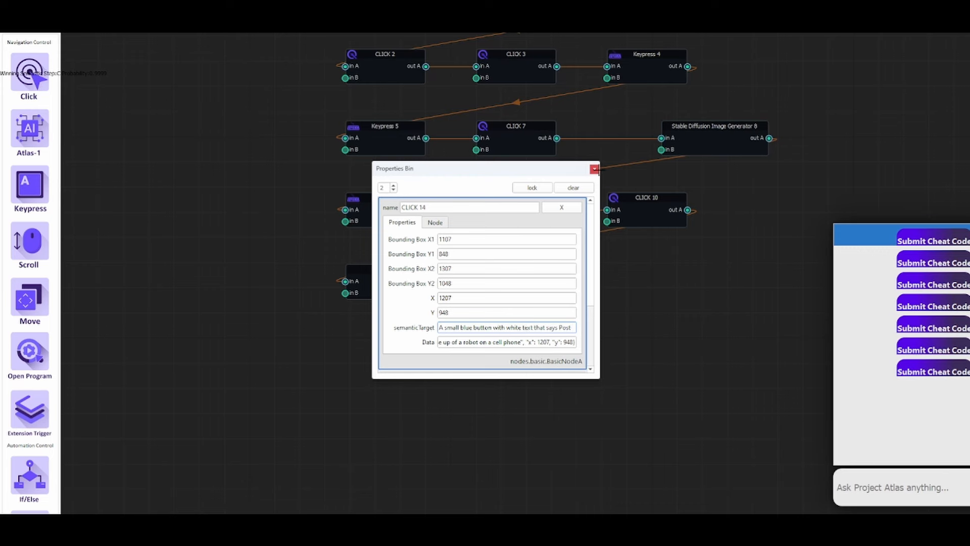
click(594, 169)
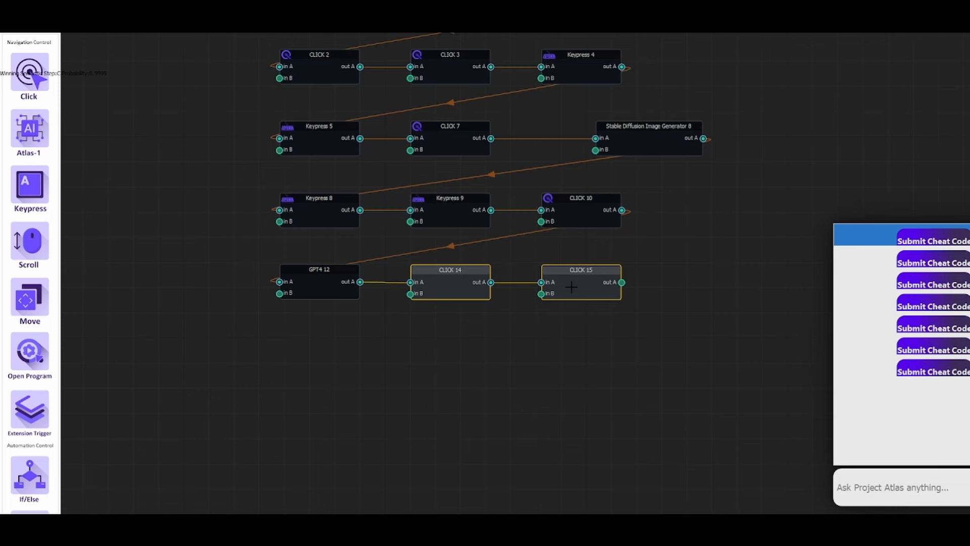
Step: Set the CLICK 15 node's semanticTarget to "a small blue button with white text that says Post"
double_click(571, 287)
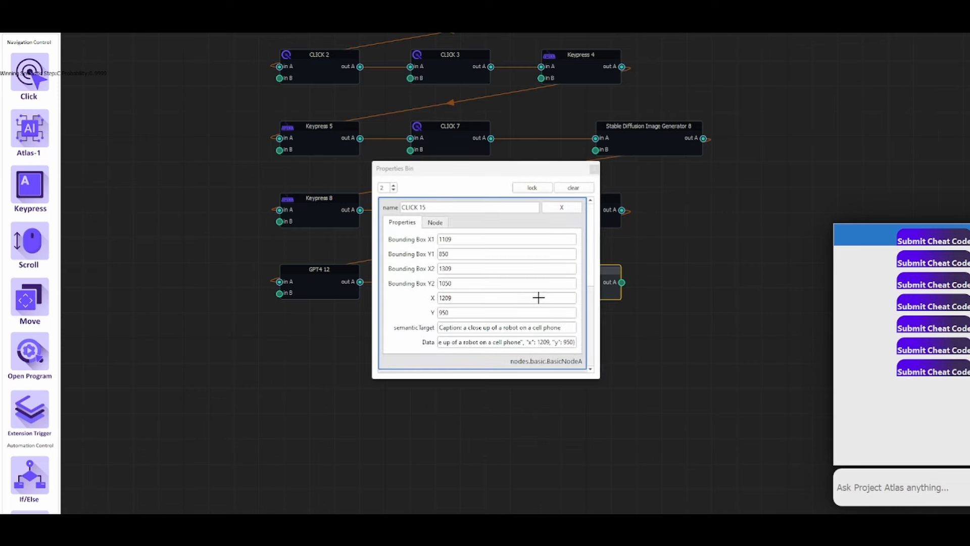
triple_click(461, 327)
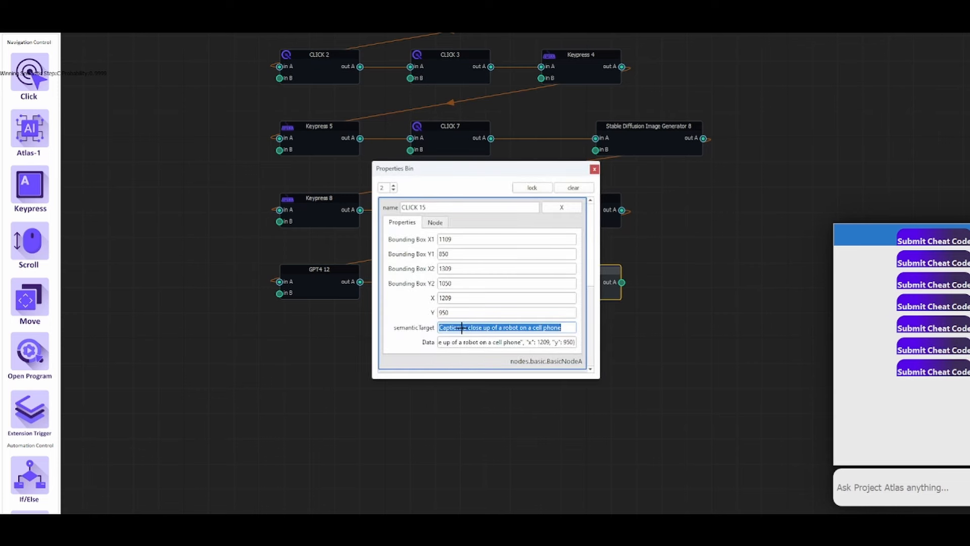
text(a small blue button)
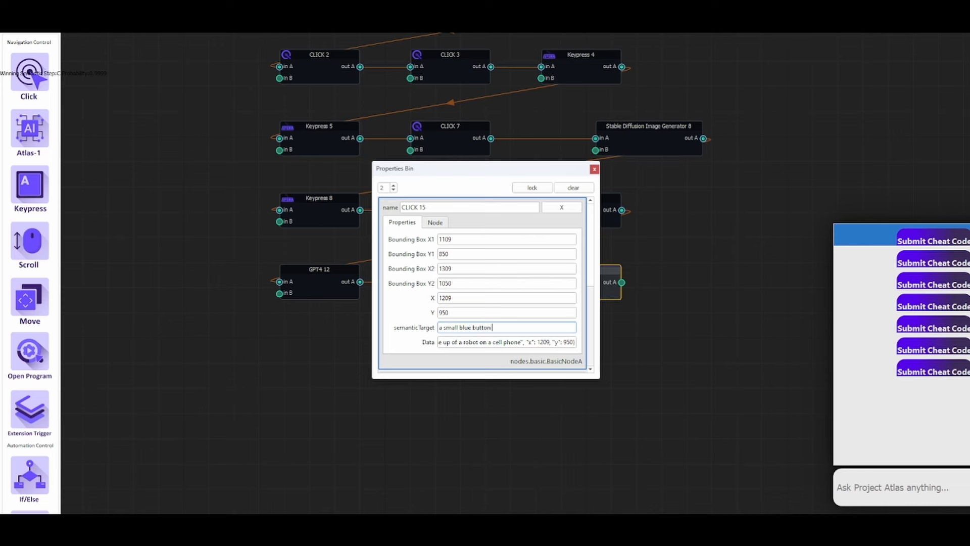
text( with white text that says Post)
click(594, 168)
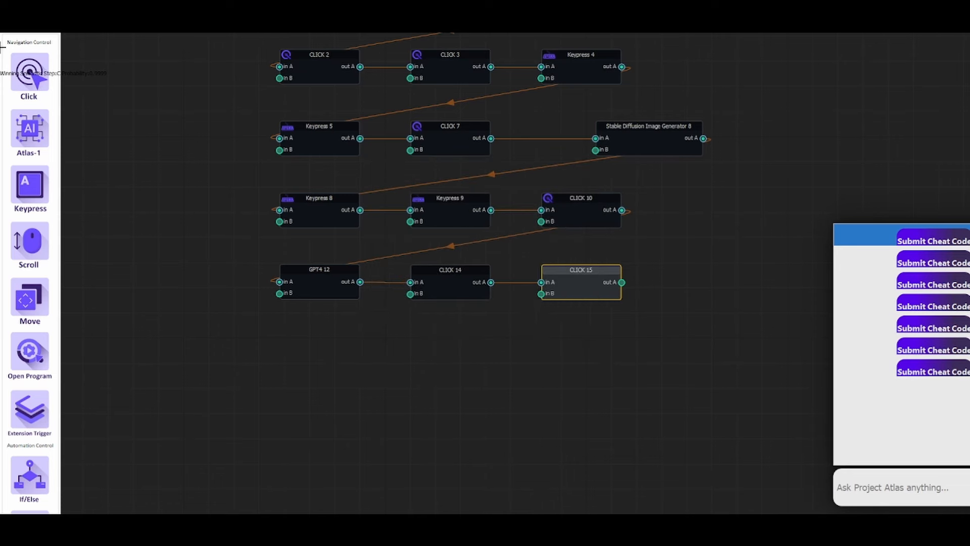
Step: Run the workflow ending in CLICK 15, start a new Twitter post and open its image file picker
click(7, 37)
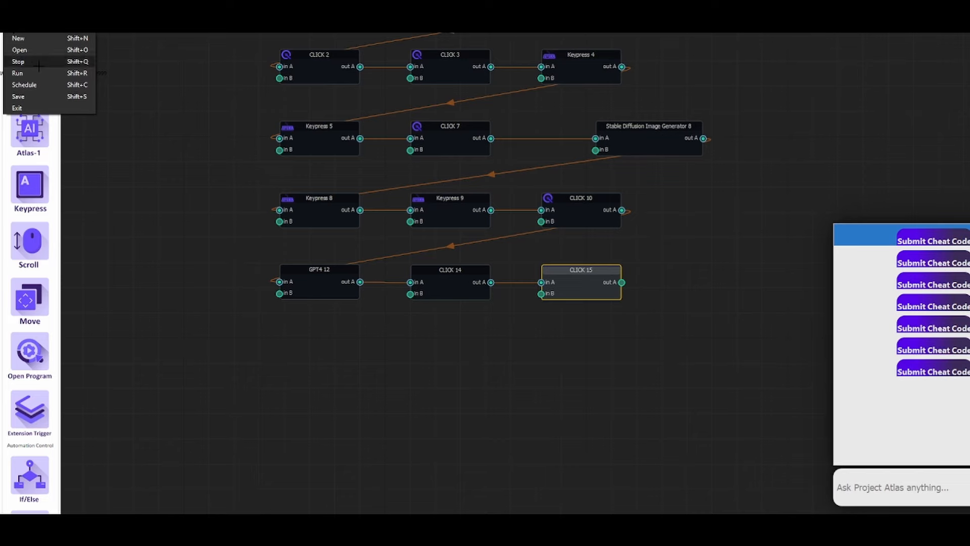
click(53, 74)
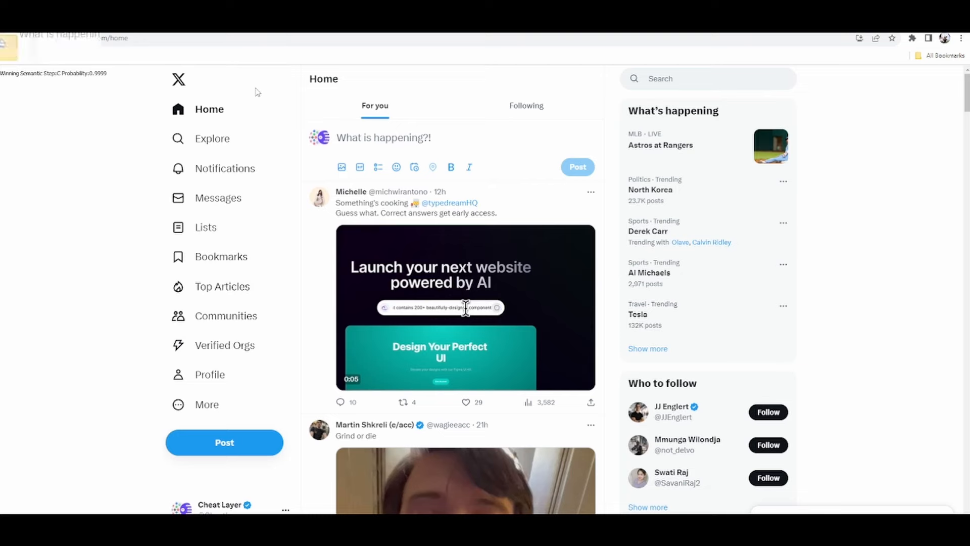
click(222, 442)
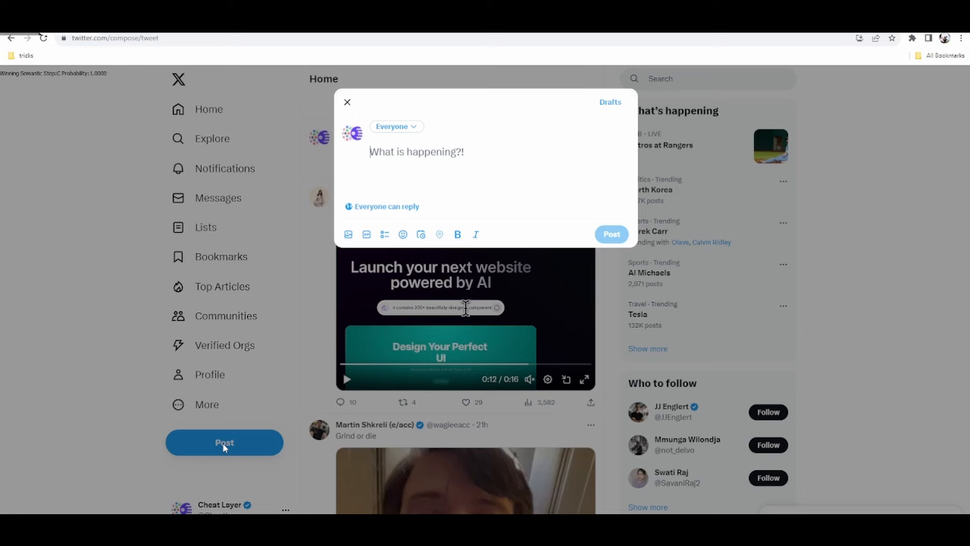
click(349, 234)
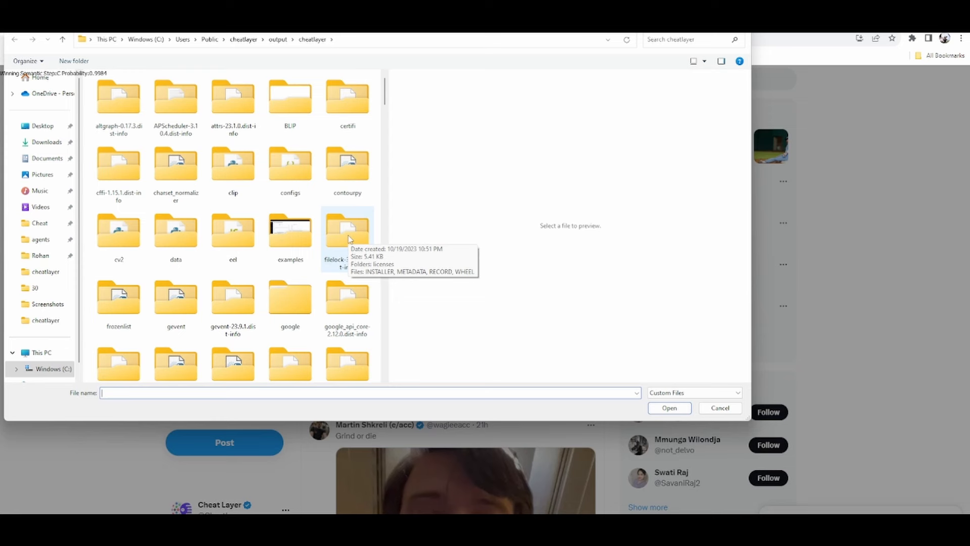
Step: Attach the newly generated robot image from C:\Users\Public\cheatlayer\output\cheatlayer to the post
click(83, 42)
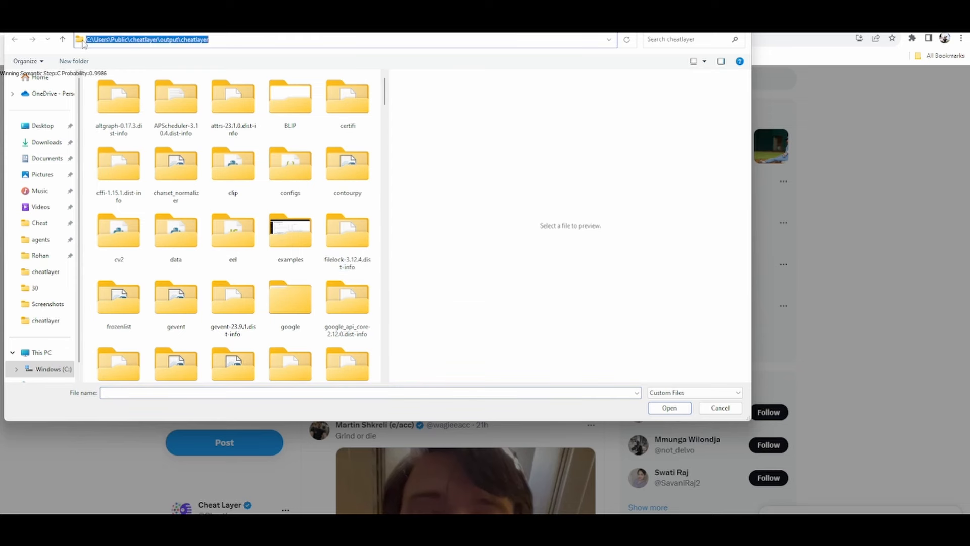
text(C:\Users\Public\cheat)
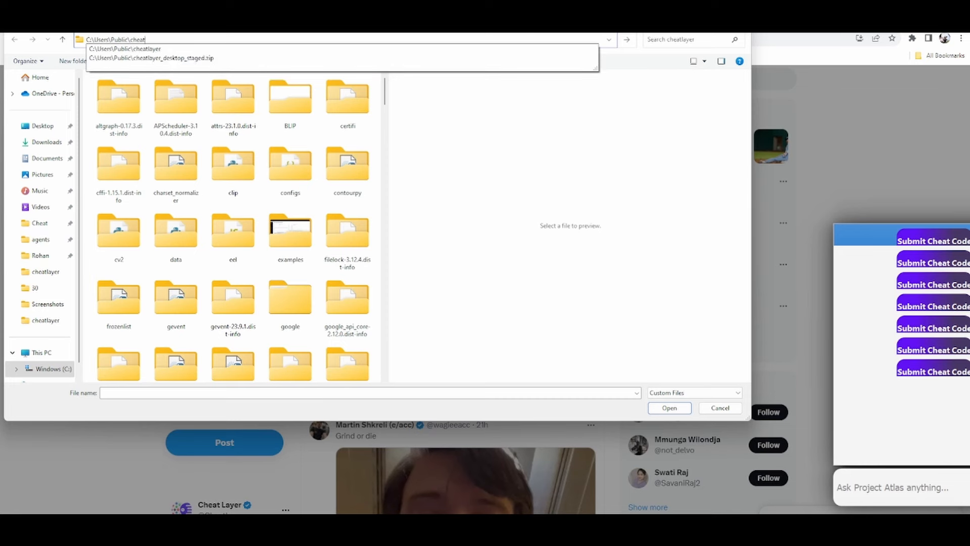
text(layer\output\cheatlayer)
key(Return)
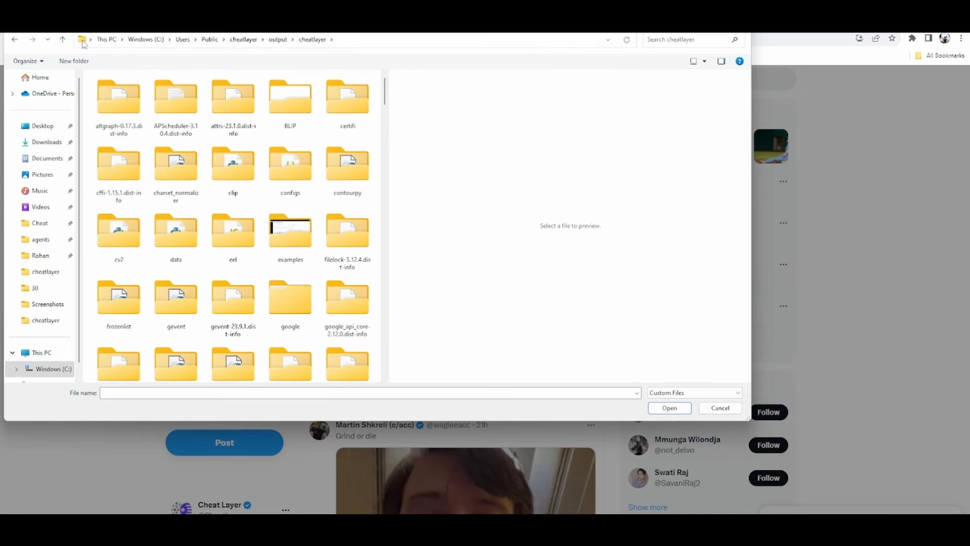
click(105, 393)
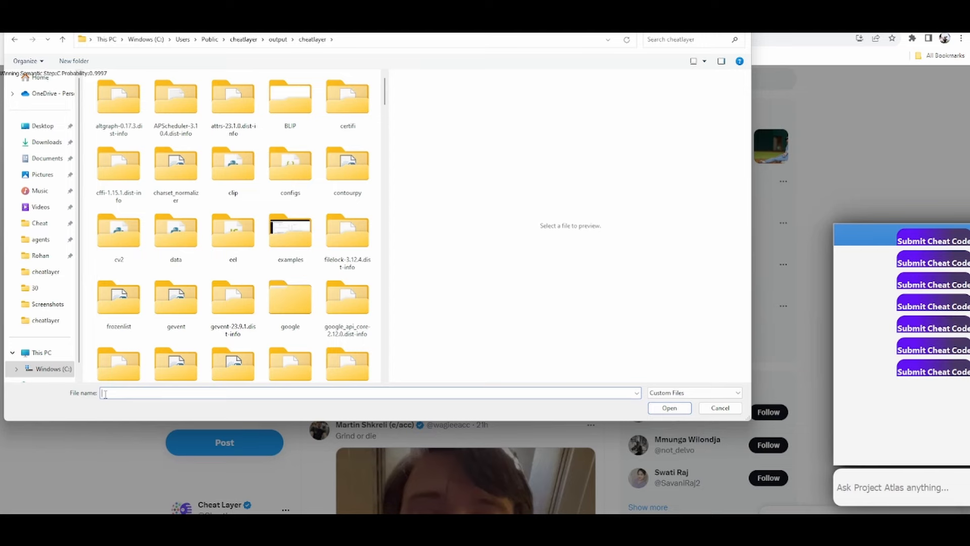
text(crop)
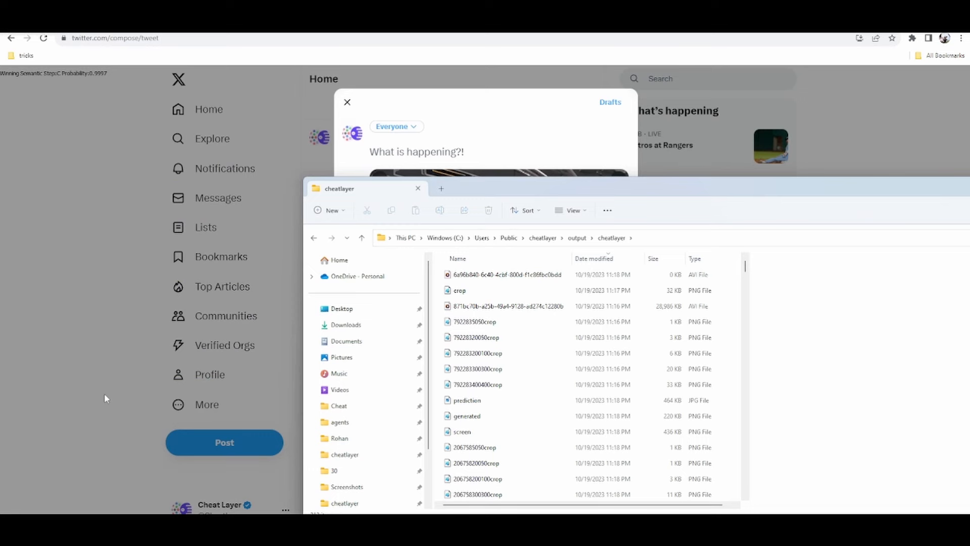
Step: Write "Our business keeps growing faster thanks to AI automation #AI #aiautomation" as the post's text and publish it with the attached robot image
click(402, 152)
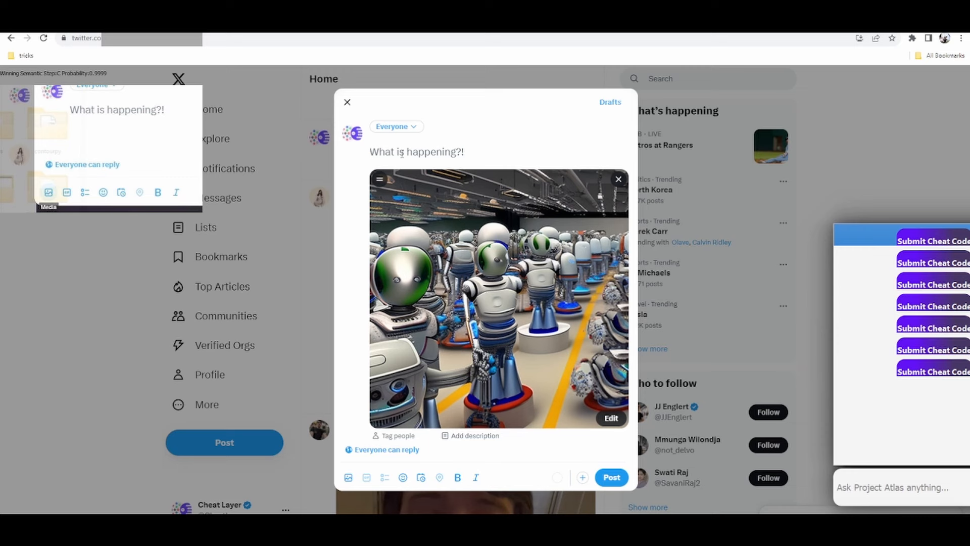
text(Our business keeps growing)
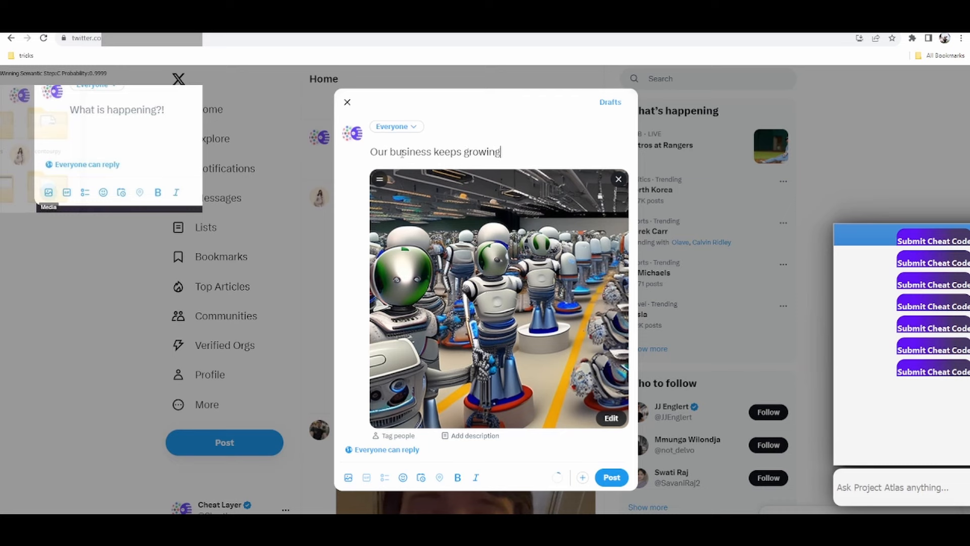
text( faster thanks to AI automatio)
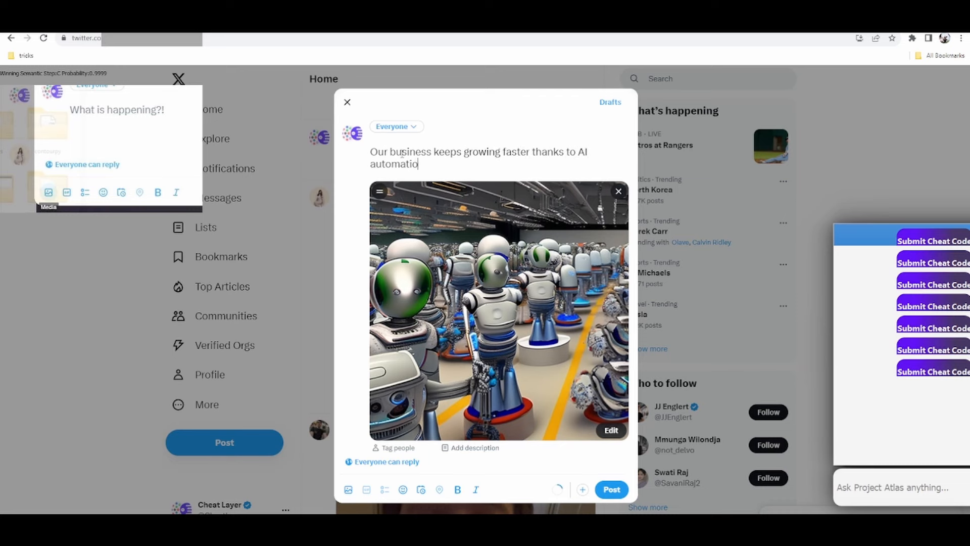
text(n #AI #aiautomation)
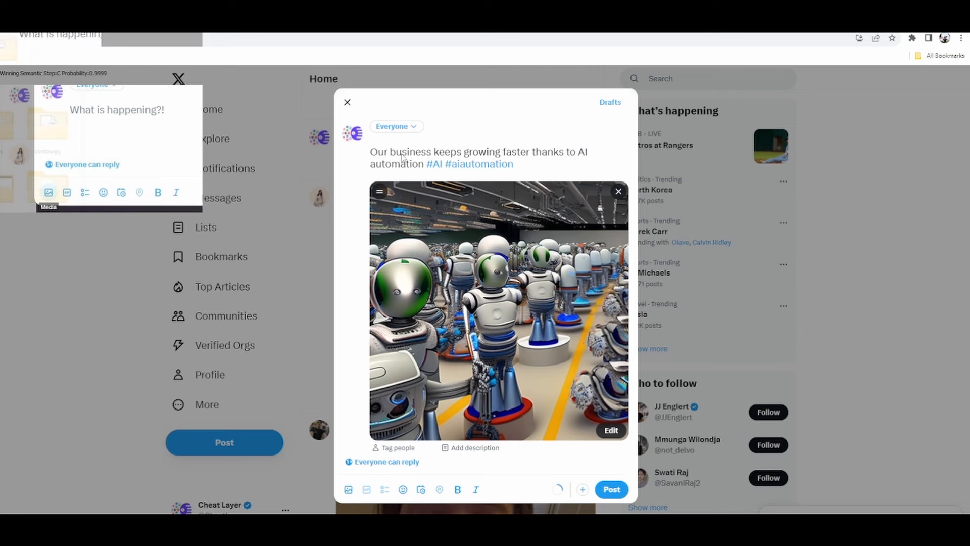
click(612, 490)
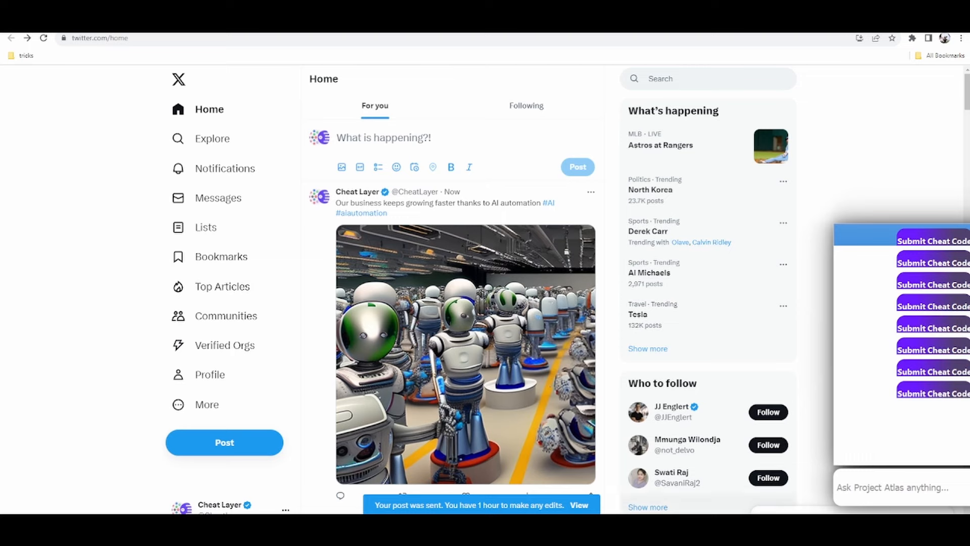
Step: Switch back to the Cheat Layer workflow and clear the Project Atlas chat away to examine the chain from Start Node 0 to CLICK 15
click(692, 508)
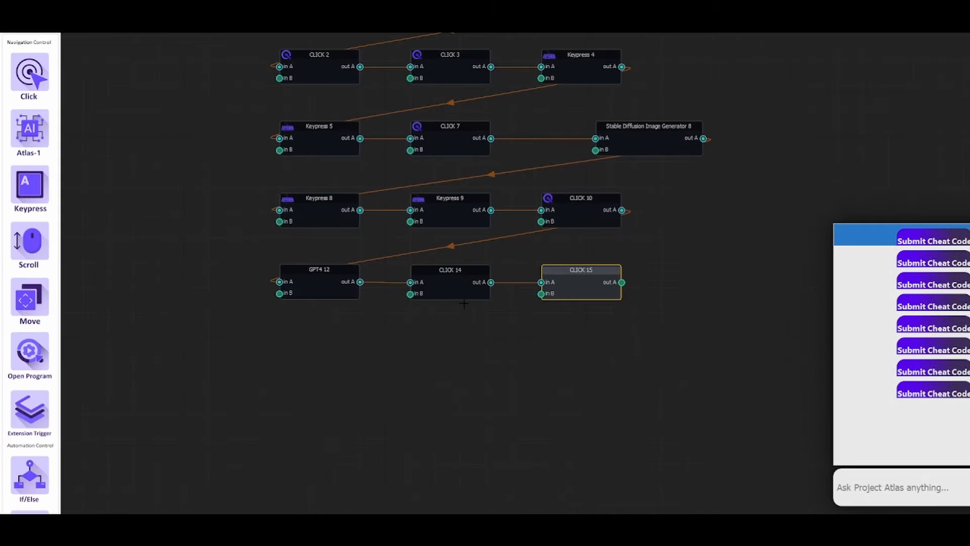
drag(700, 247, 692, 390)
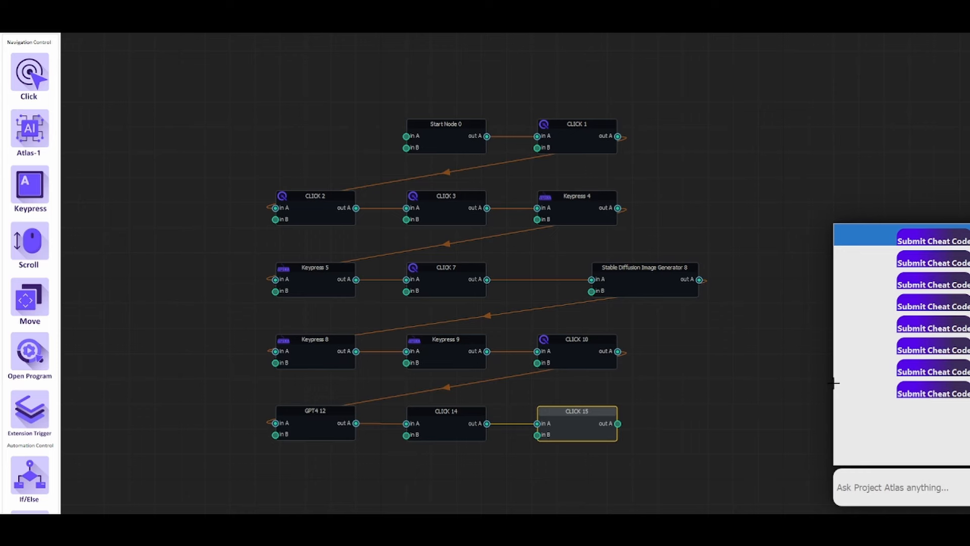
drag(899, 460, 894, 455)
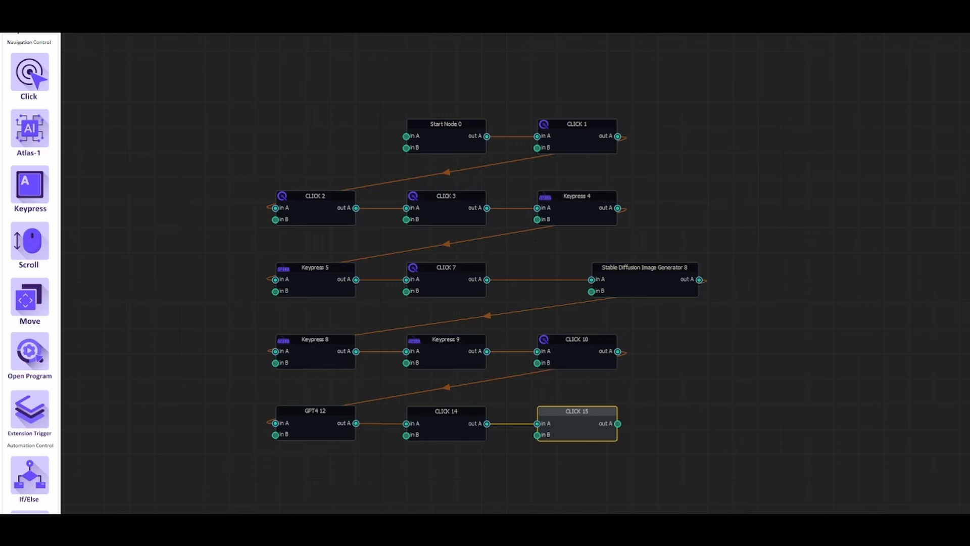
click(20, 28)
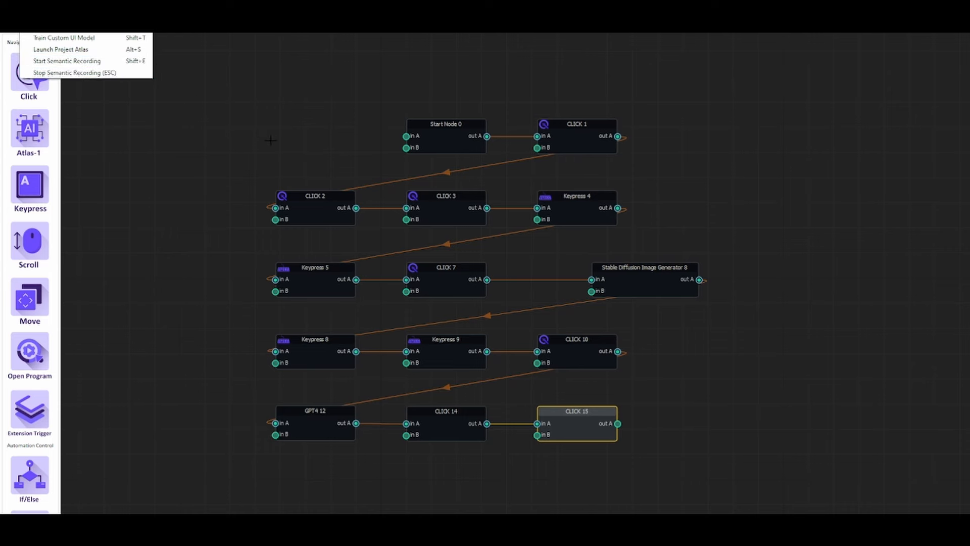
click(342, 133)
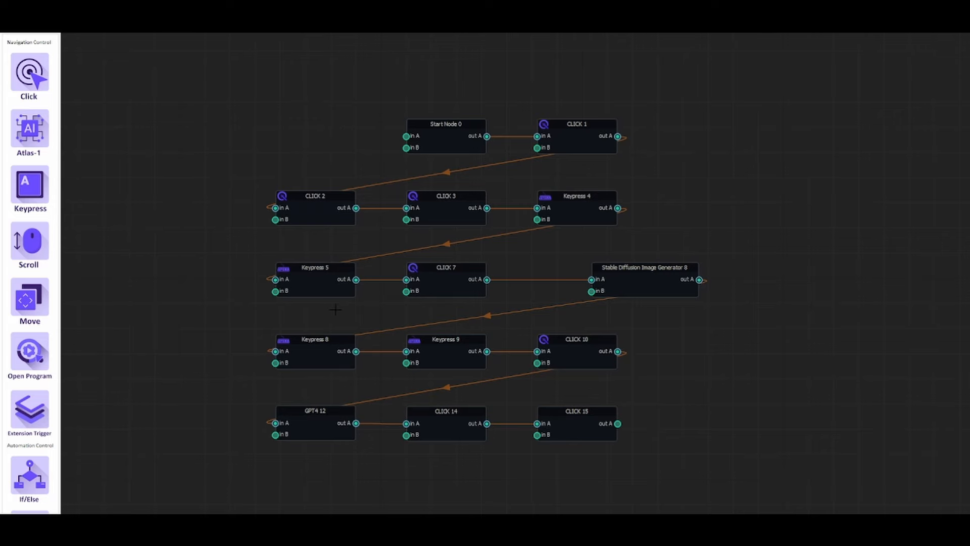